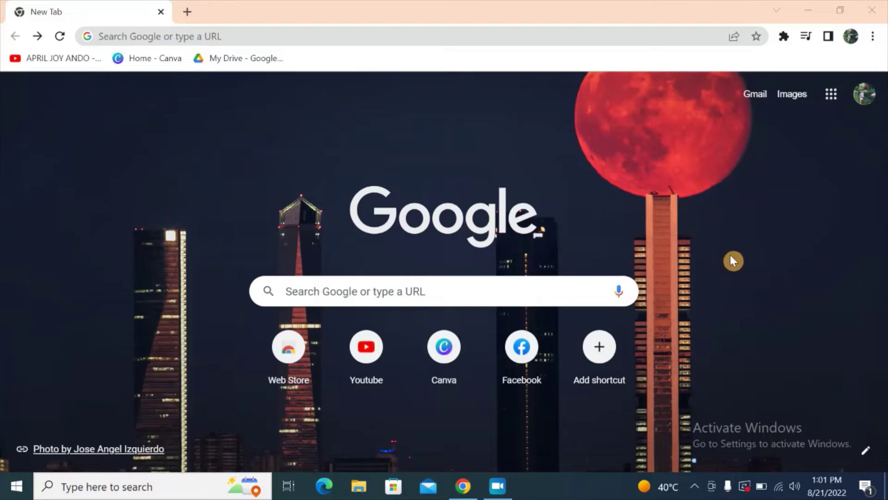
Step: Open Google Drive from Chrome's Google apps grid
{"action": "left_click", "coordinate": [831, 94]}
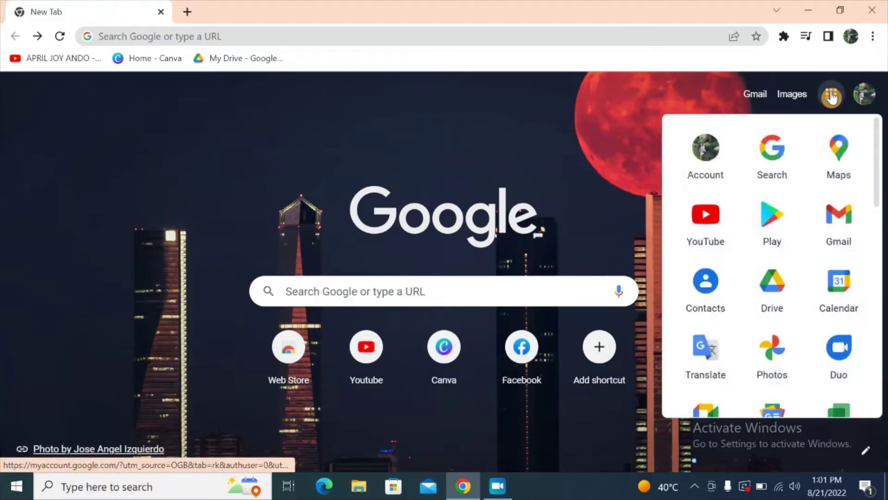
{"action": "left_click", "coordinate": [772, 303]}
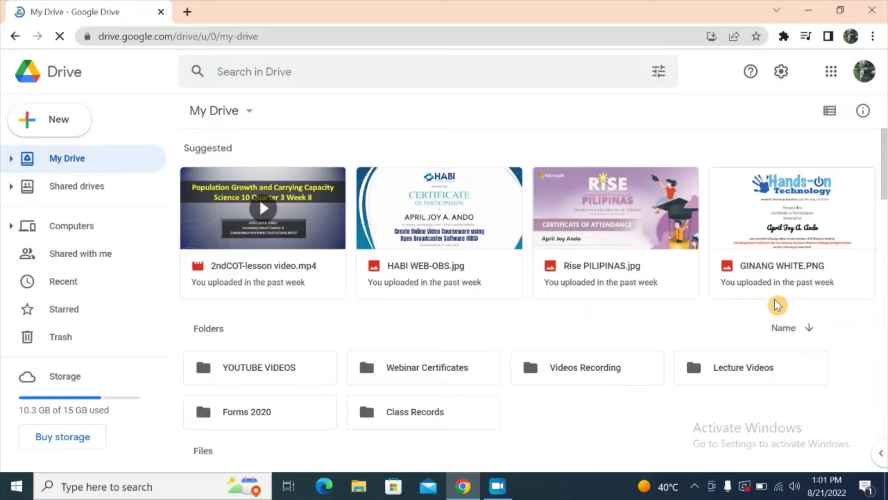
Step: Tick Offline in Drive settings and agree to install the Google Docs Offline extension
{"action": "left_click", "coordinate": [783, 78]}
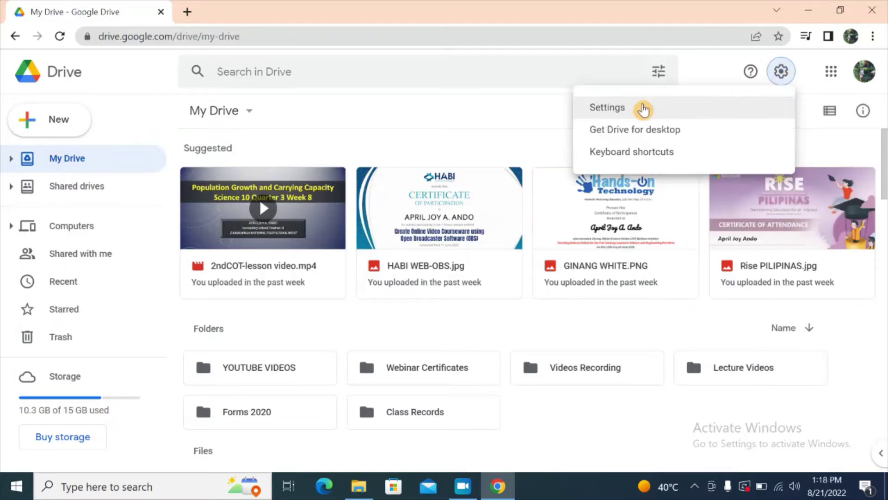
{"action": "left_click", "coordinate": [643, 109]}
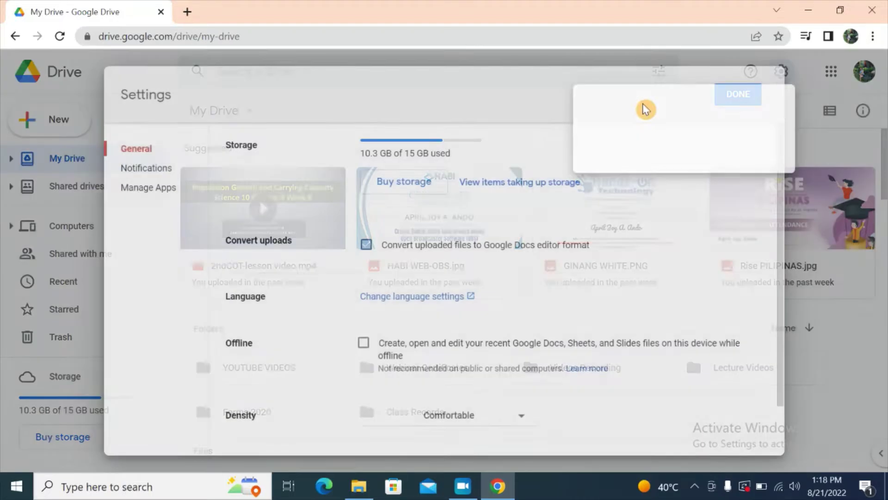
{"action": "left_click", "coordinate": [241, 353]}
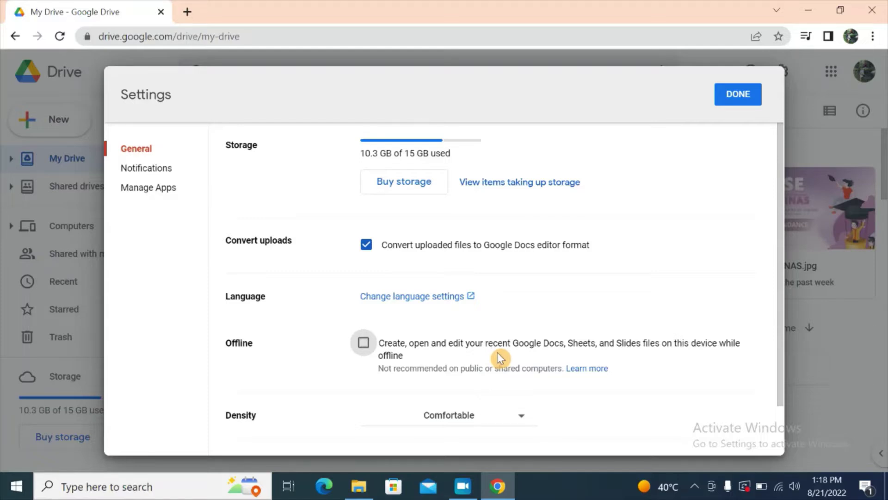
{"action": "left_click", "coordinate": [364, 342]}
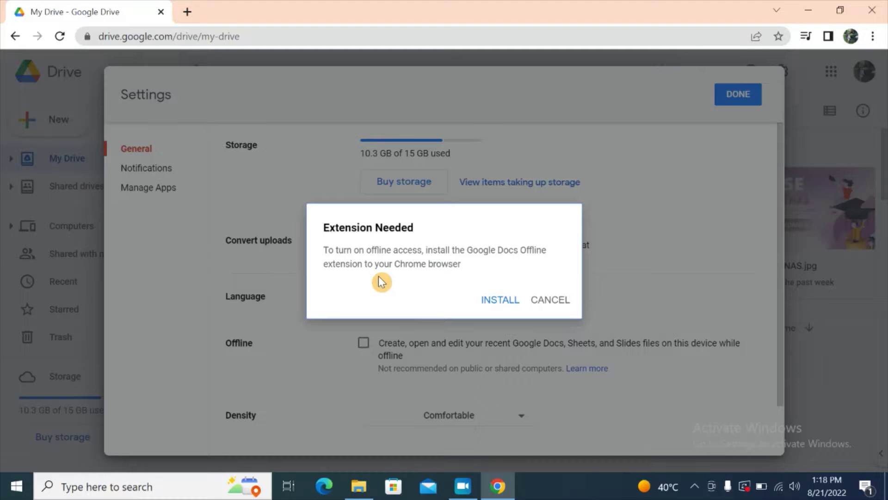
{"action": "left_click", "coordinate": [501, 303]}
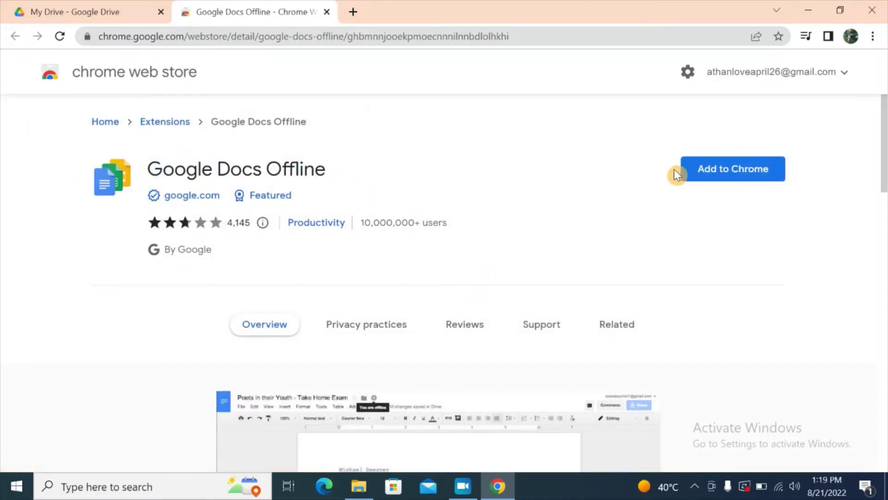
Step: Add the Google Docs Offline extension to Chrome and turn on Chrome sync
{"action": "left_click", "coordinate": [716, 171]}
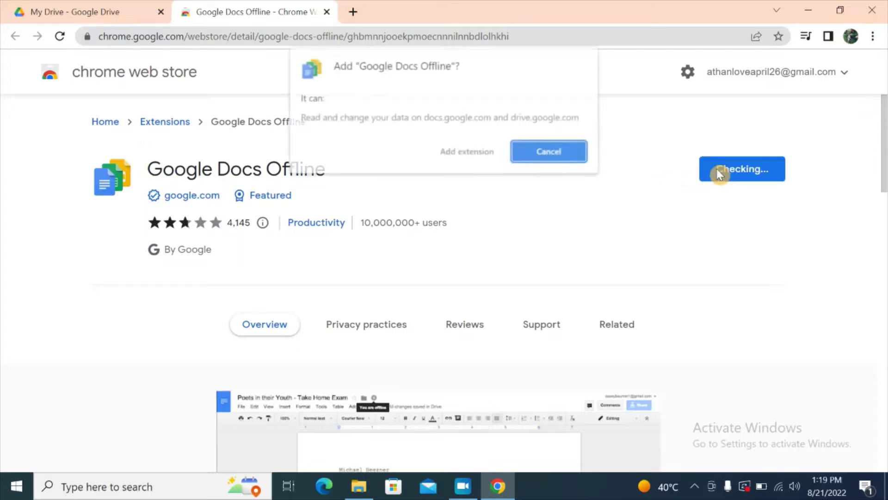
{"action": "left_click", "coordinate": [458, 156]}
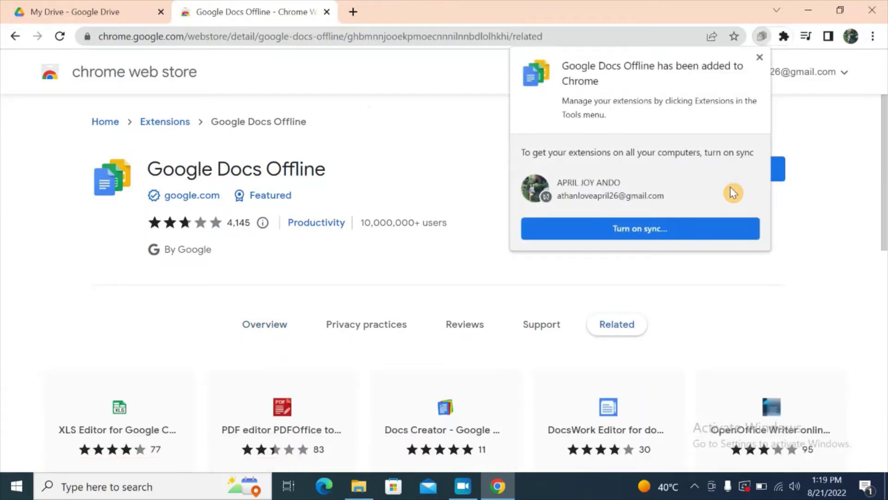
{"action": "left_click", "coordinate": [653, 231]}
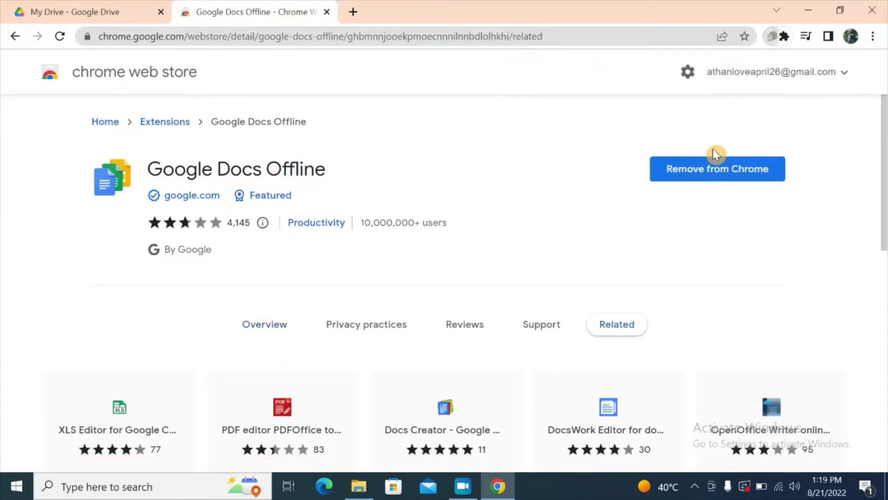
{"action": "left_click", "coordinate": [537, 324]}
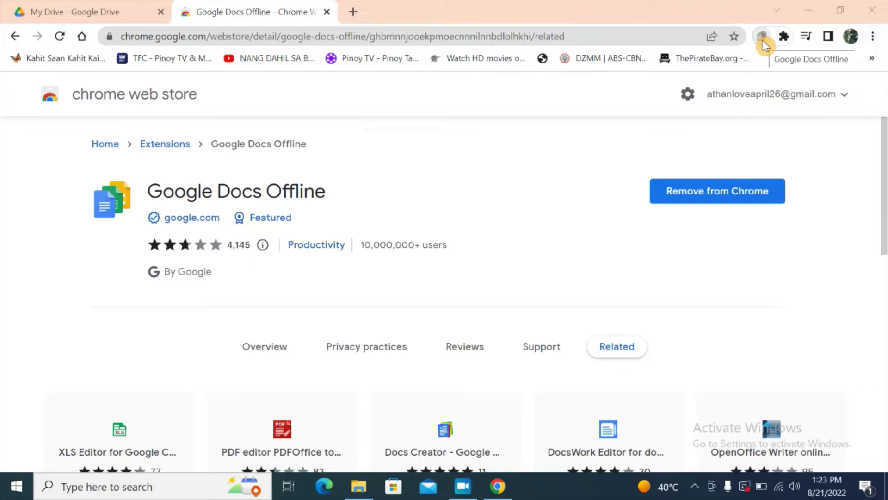
Step: Back in Drive settings, enable Offline for recent Docs, Sheets and Slides files and finish
{"action": "left_click", "coordinate": [114, 11]}
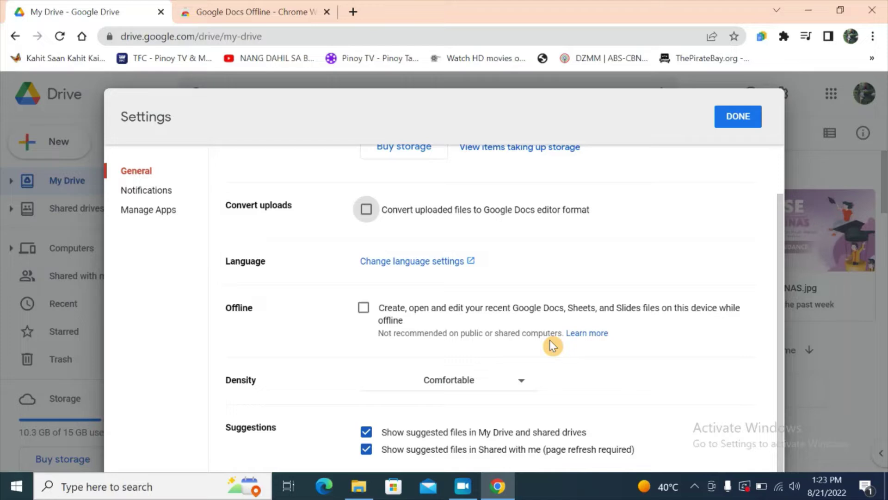
{"action": "left_click", "coordinate": [364, 308]}
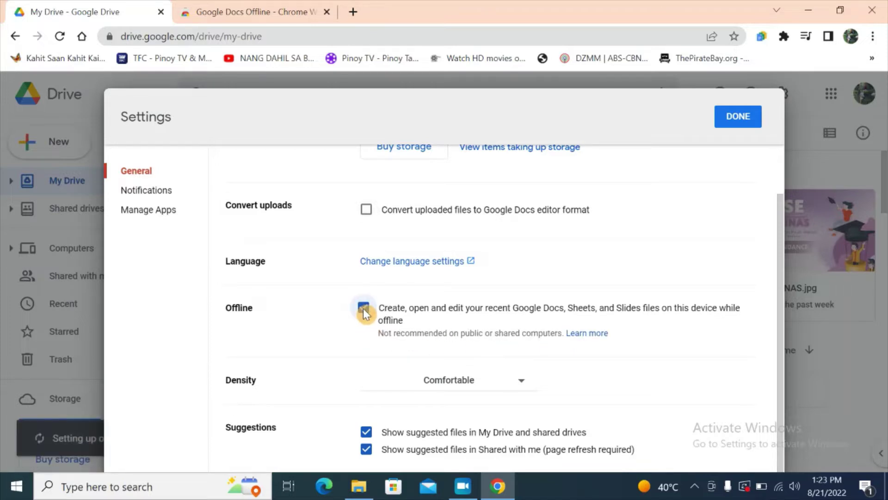
{"action": "left_click", "coordinate": [743, 117]}
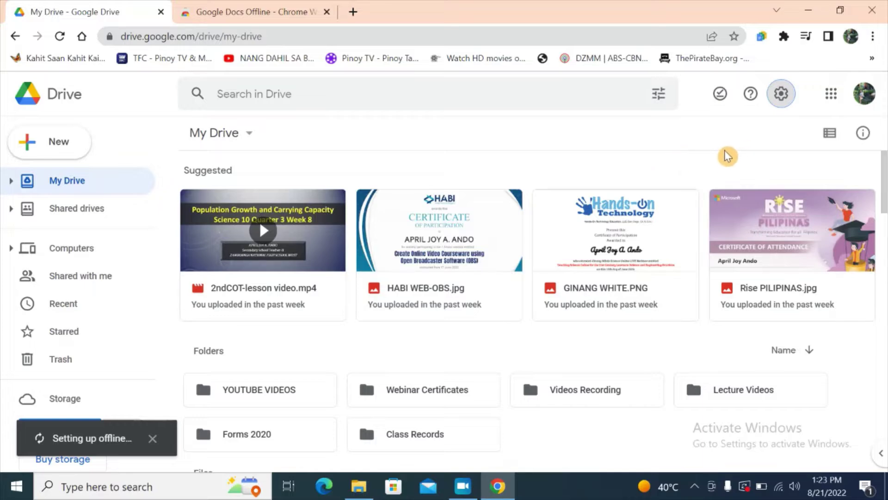
Step: Switch on Offline preview from the Ready for offline icon and review the My Drive list
{"action": "left_click", "coordinate": [720, 97]}
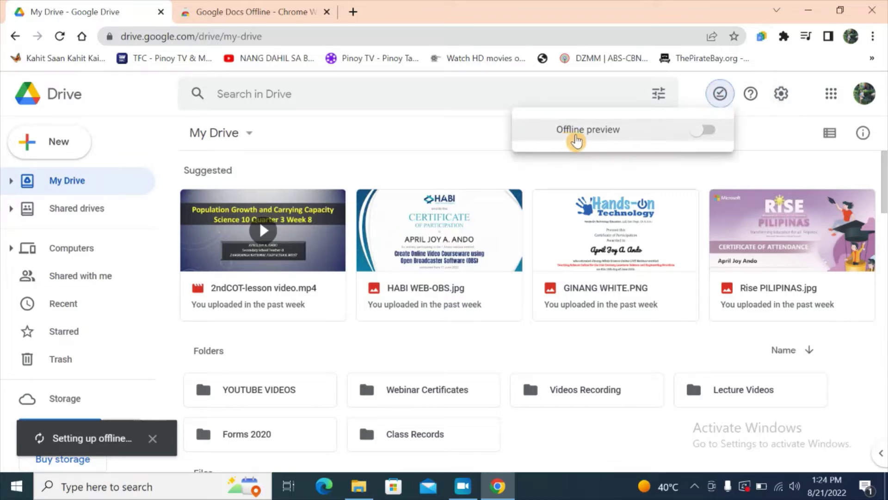
{"action": "left_click", "coordinate": [708, 132]}
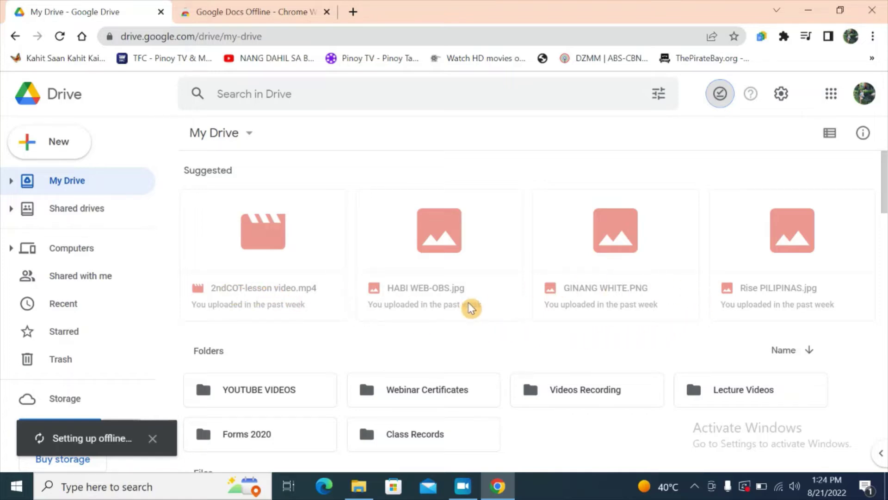
{"action": "scroll", "coordinate": [472, 307], "scroll_direction": "down", "scroll_amount": 5}
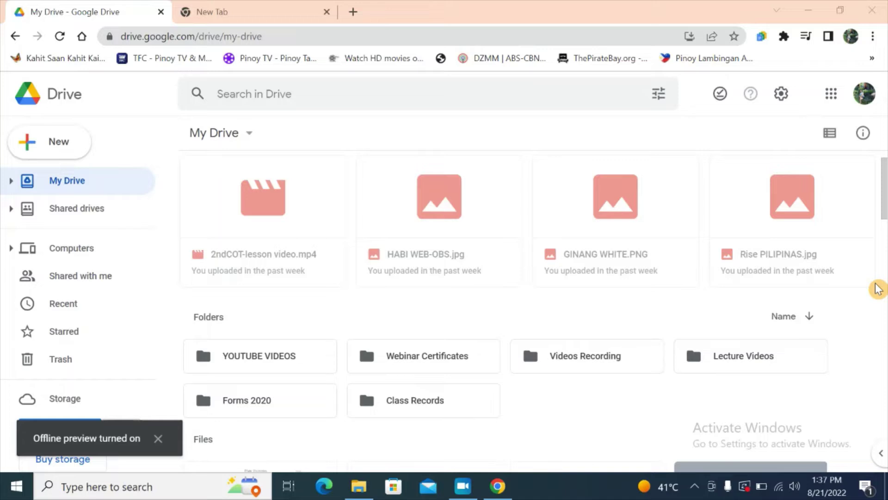
{"action": "left_click", "coordinate": [720, 95]}
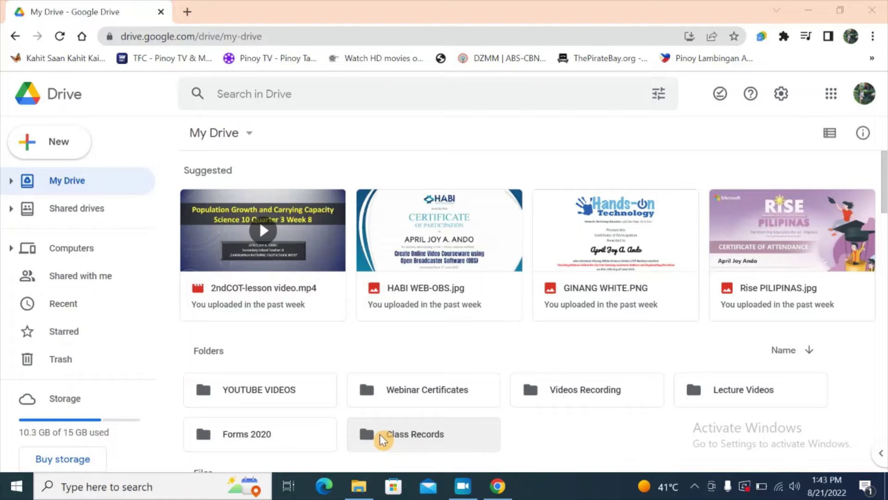
Step: In the Class Records folder, make YUE FEI_SCIENCE10 available offline
{"action": "double_click", "coordinate": [409, 435]}
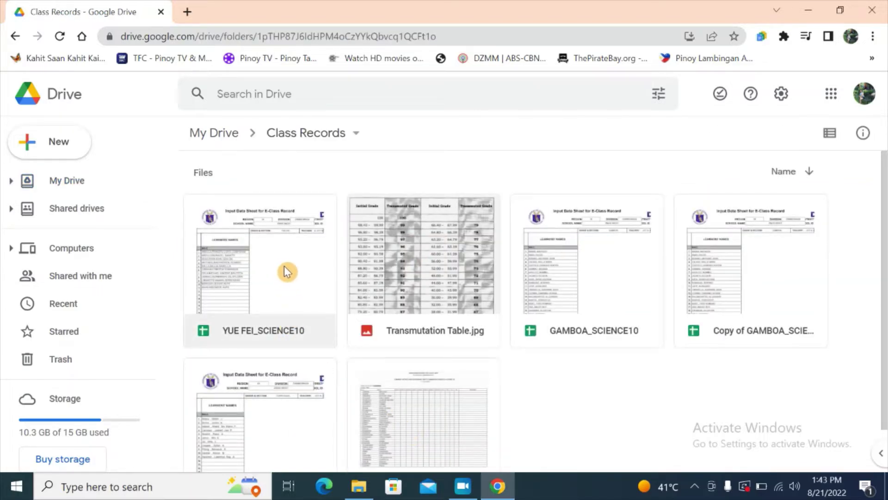
{"action": "left_click", "coordinate": [283, 269]}
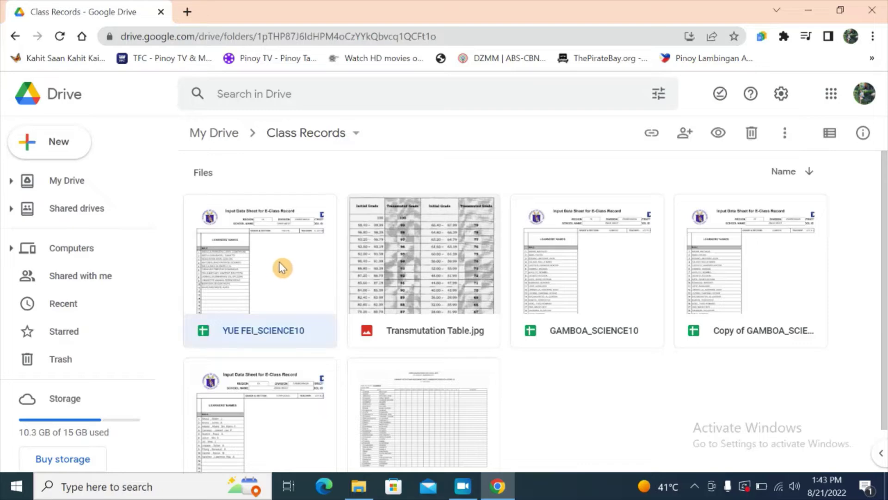
{"action": "right_click", "coordinate": [280, 268]}
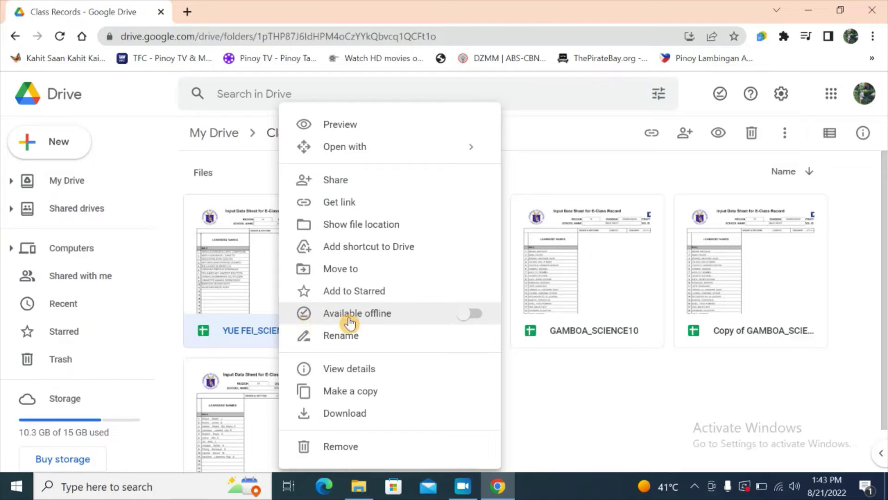
{"action": "left_click", "coordinate": [476, 316]}
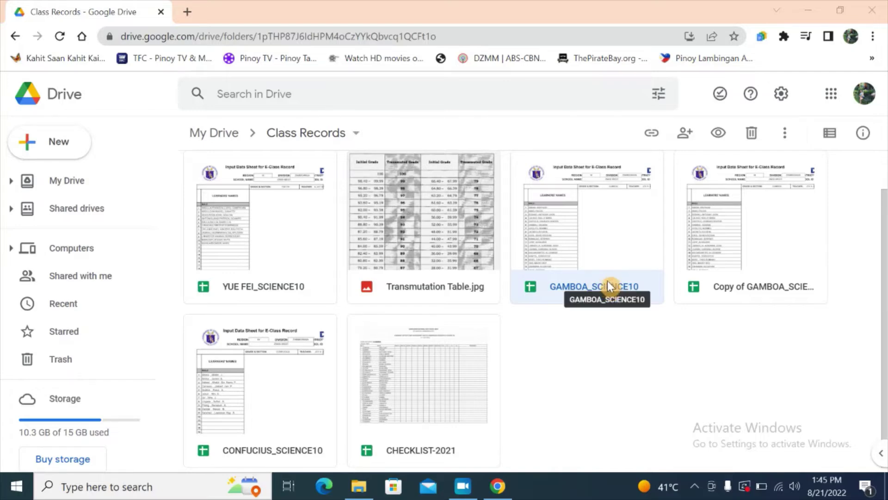
Step: Make GAMBOA_SCIENCE10, its copy, CONFUCIUS_SCIENCE10 and CHECKLIST-2021 available offline together
{"action": "left_click", "coordinate": [611, 283]}
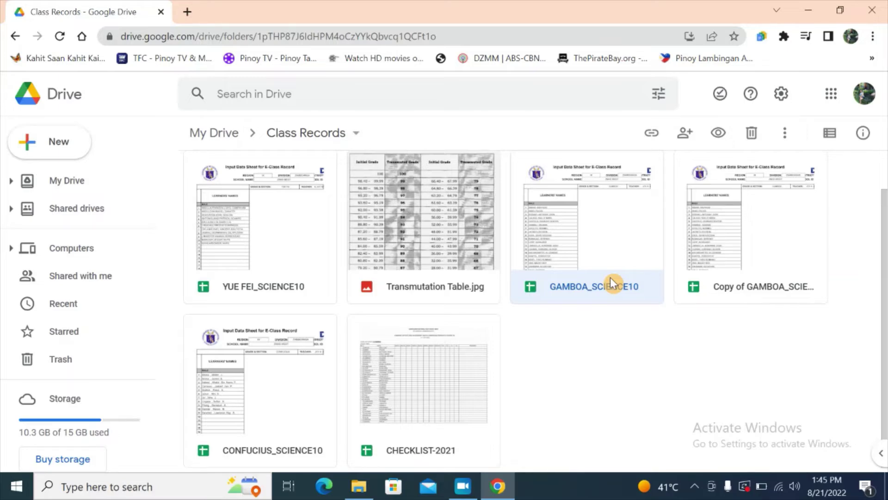
{"action": "left_click", "coordinate": [728, 265], "text": "ctrl"}
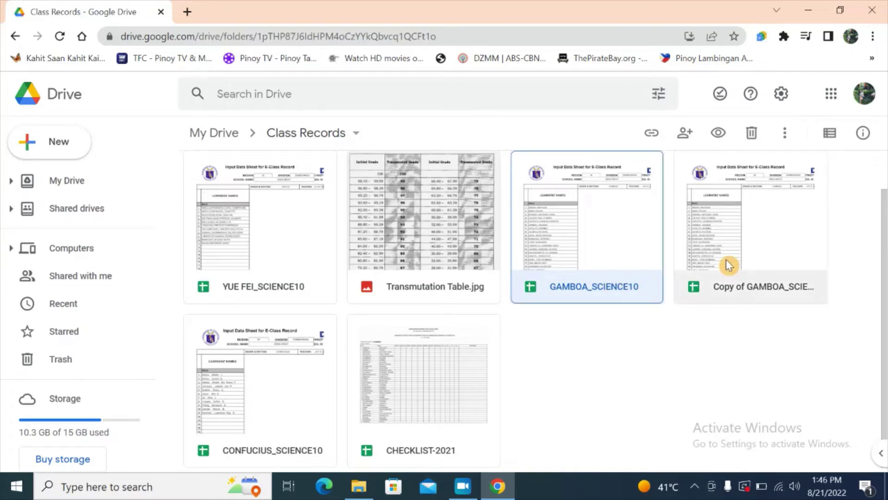
{"action": "left_click", "coordinate": [333, 380], "text": "ctrl"}
{"action": "left_click", "coordinate": [435, 376], "text": "ctrl"}
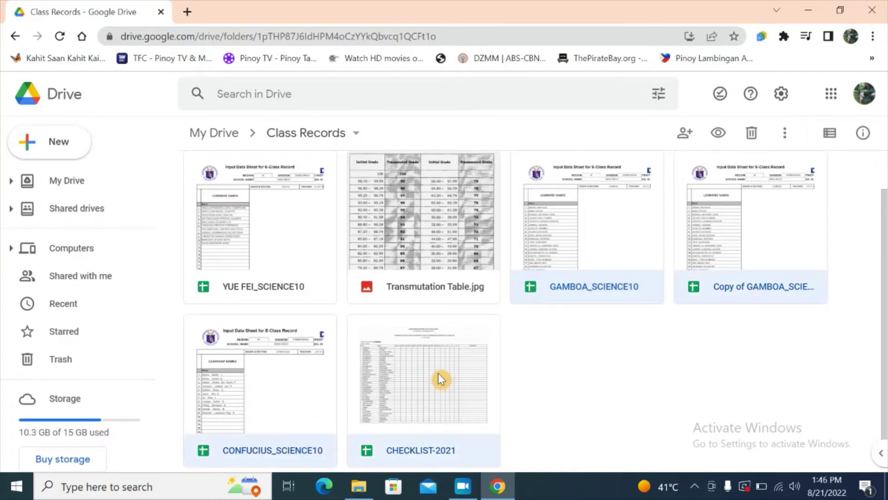
{"action": "right_click", "coordinate": [429, 352]}
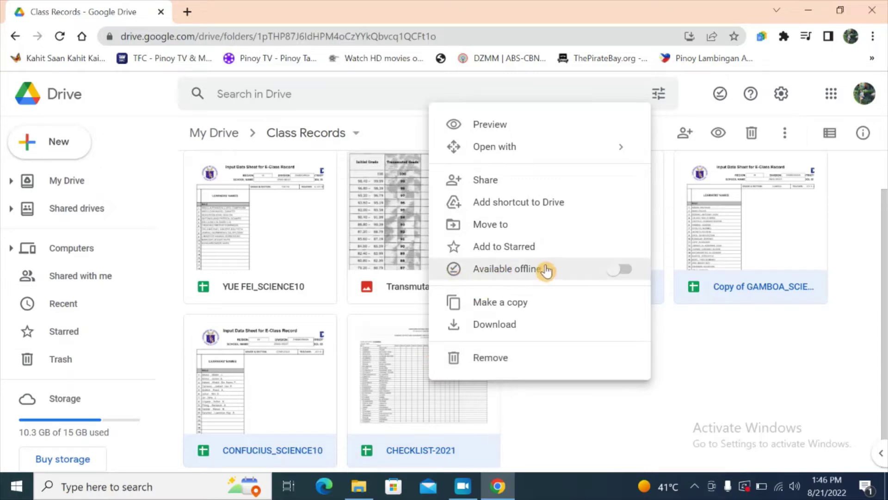
{"action": "left_click", "coordinate": [626, 271]}
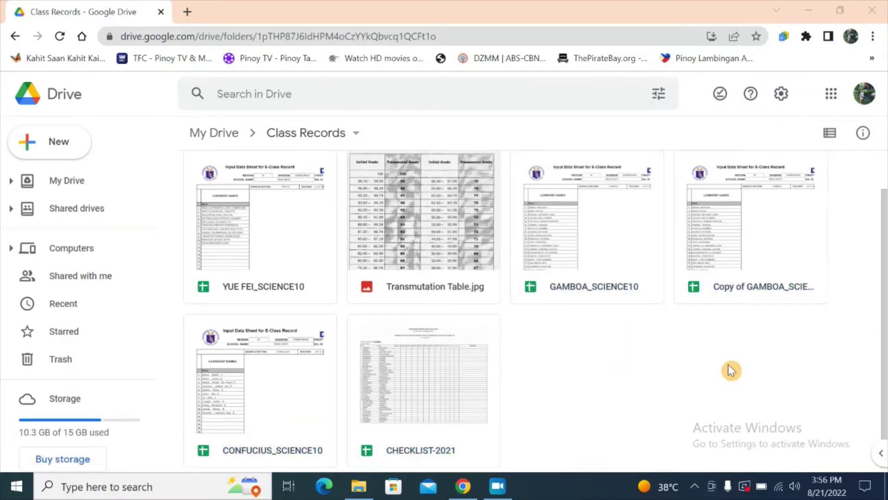
Step: Turn on offline preview and list Class Records to confirm the Available Offline badges
{"action": "left_click", "coordinate": [718, 94]}
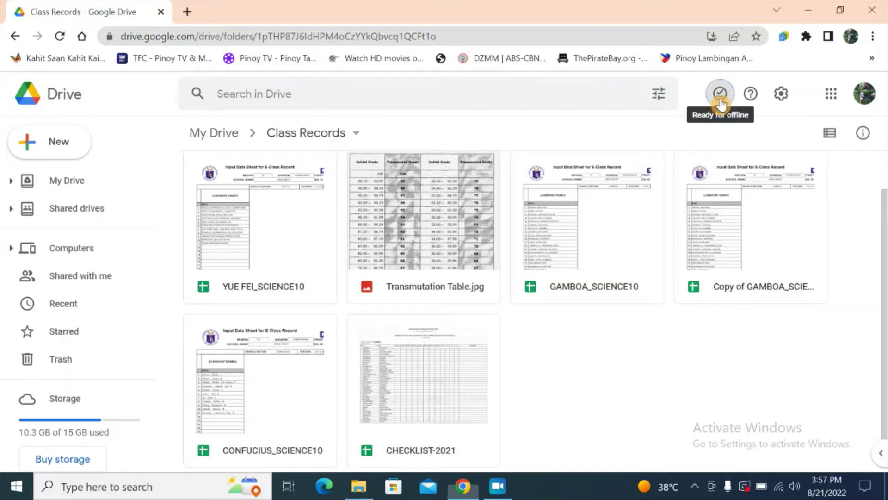
{"action": "left_click", "coordinate": [708, 132]}
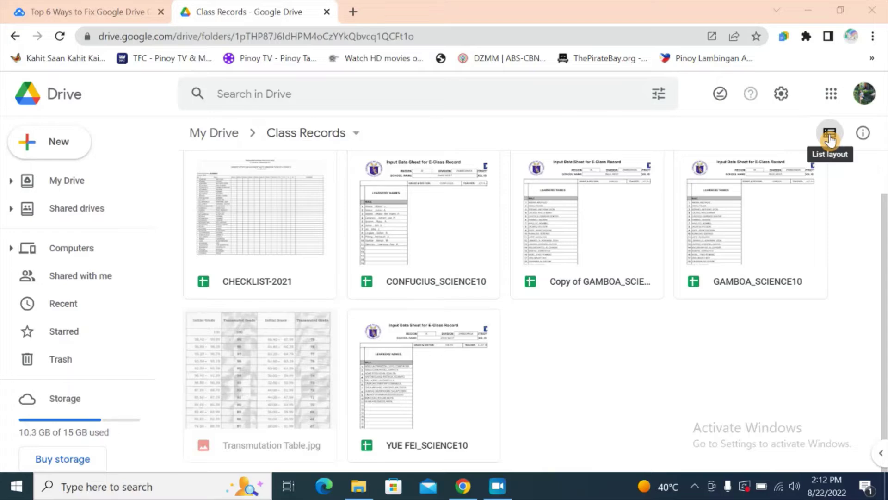
{"action": "left_click", "coordinate": [829, 137]}
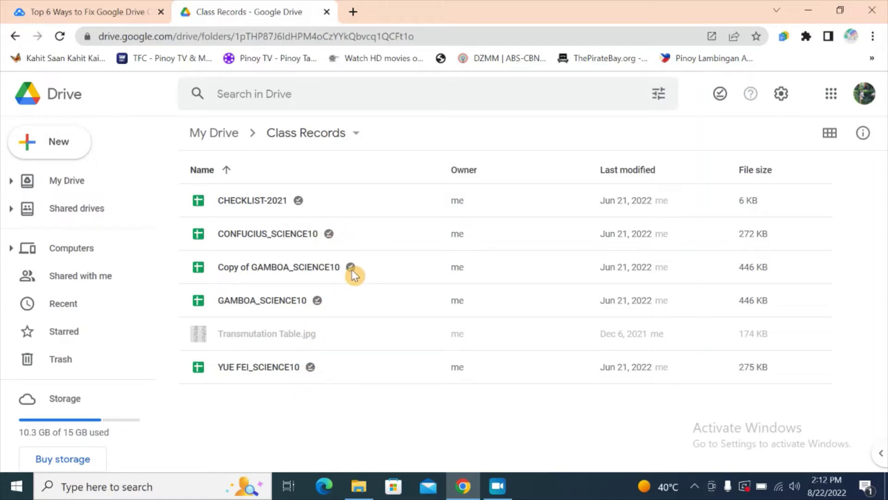
{"action": "mouse_move", "coordinate": [351, 272]}
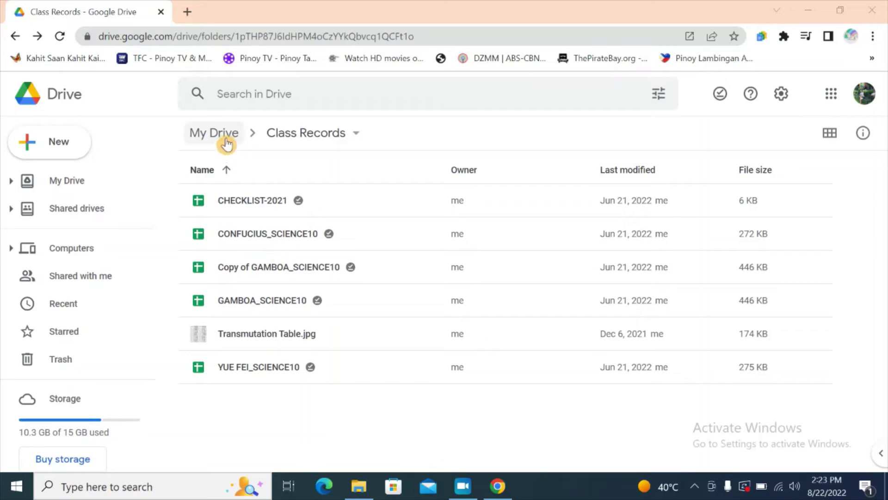
Step: Return to My Drive and scroll through it with offline preview on
{"action": "left_click", "coordinate": [226, 142]}
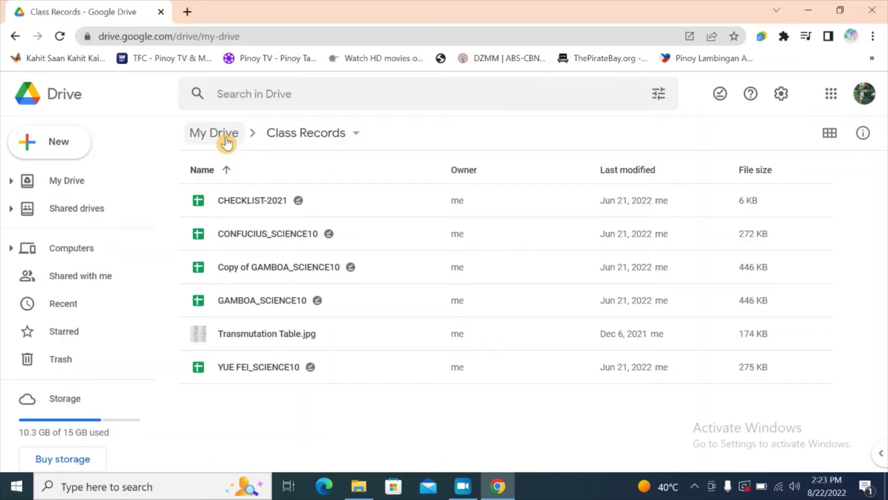
{"action": "scroll", "coordinate": [652, 273], "scroll_direction": "down", "scroll_amount": 4}
{"action": "left_click", "coordinate": [720, 93]}
{"action": "left_click", "coordinate": [711, 133]}
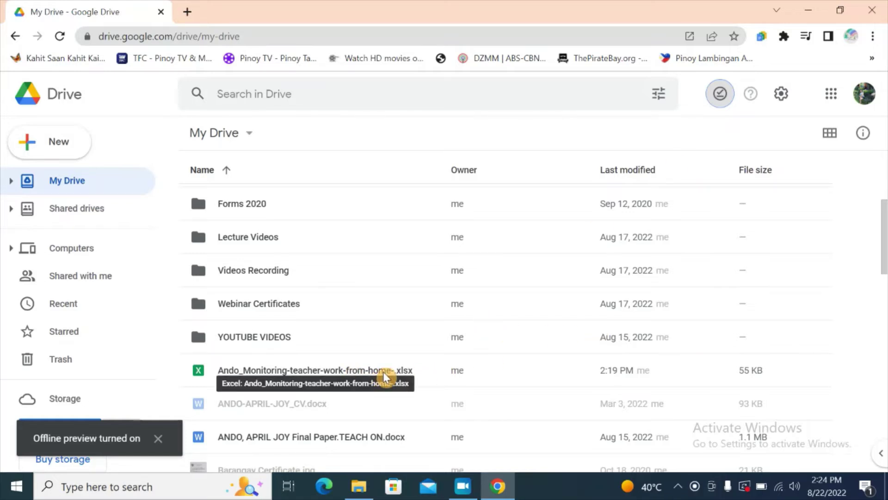
{"action": "scroll", "coordinate": [378, 437], "scroll_direction": "down", "scroll_amount": 2}
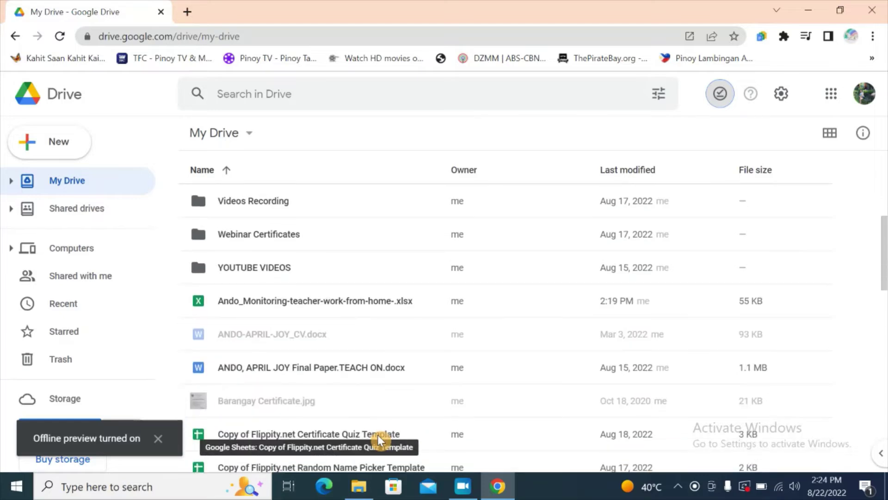
{"action": "scroll", "coordinate": [400, 416], "scroll_direction": "down", "scroll_amount": 2}
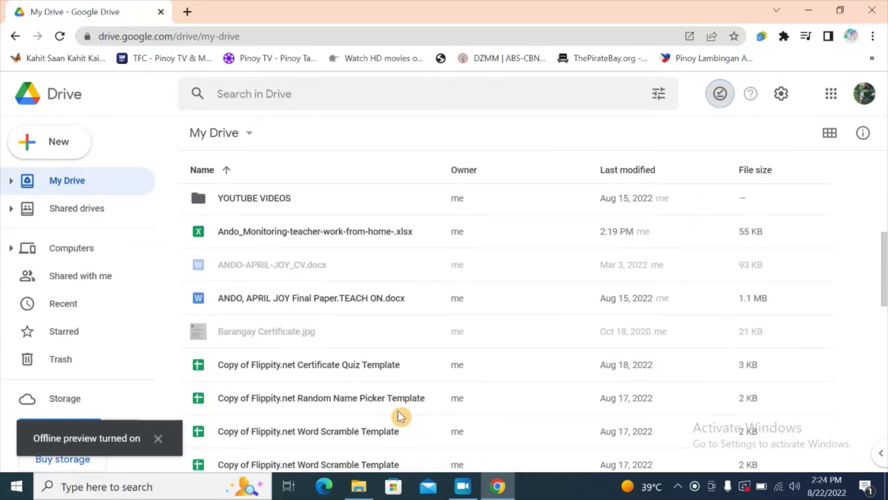
{"action": "scroll", "coordinate": [400, 416], "scroll_direction": "down", "scroll_amount": 2}
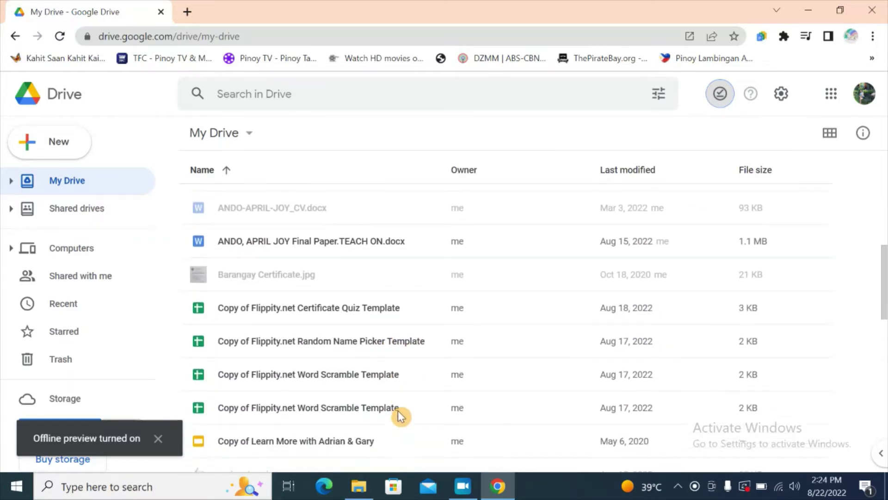
{"action": "scroll", "coordinate": [400, 416], "scroll_direction": "up", "scroll_amount": 10}
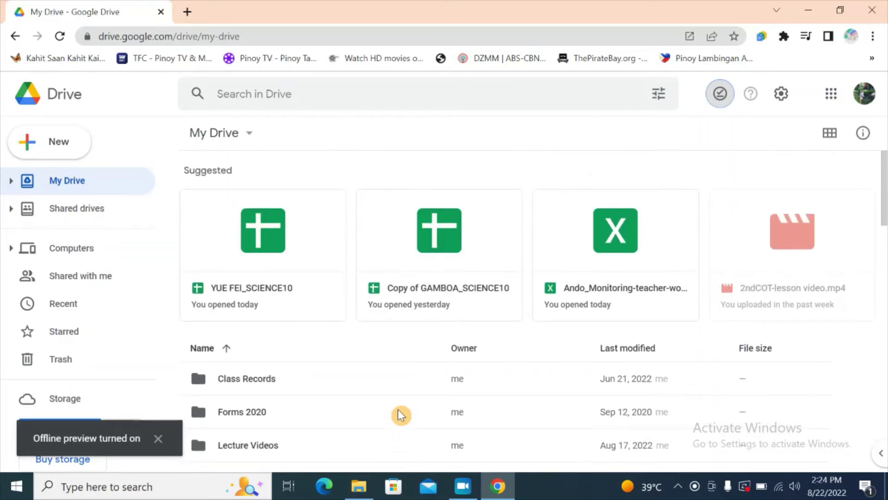
Step: Switch the offline preview back off
{"action": "left_click", "coordinate": [720, 95]}
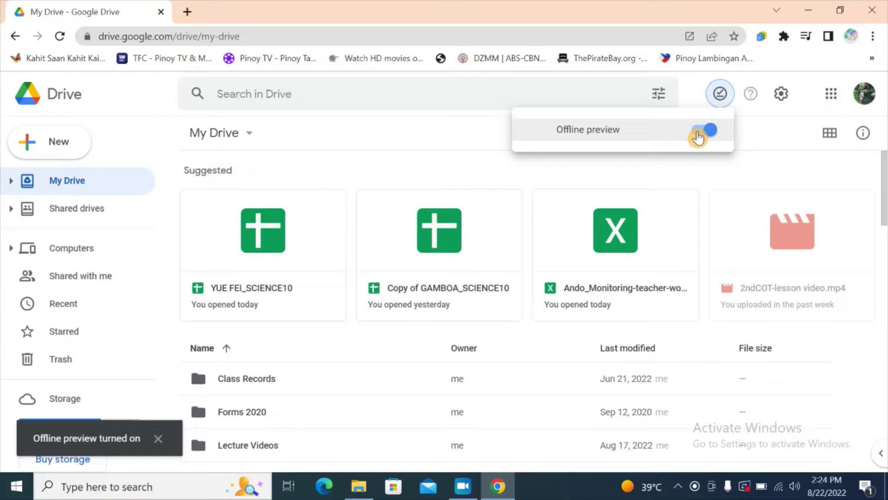
{"action": "left_click", "coordinate": [720, 93]}
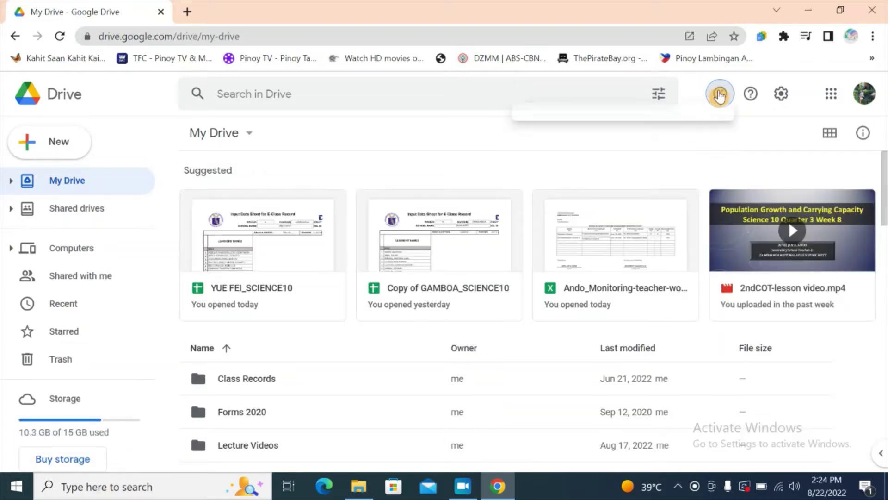
{"action": "left_click", "coordinate": [702, 128]}
{"action": "left_click", "coordinate": [756, 132]}
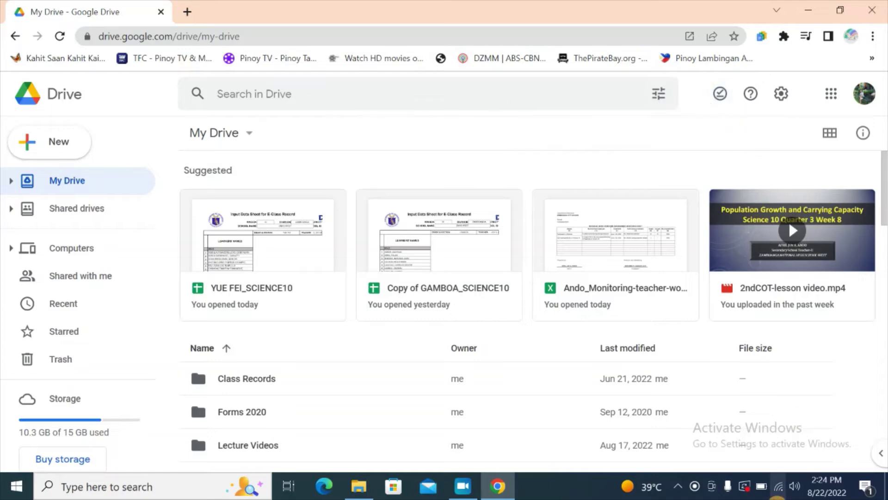
Step: Disconnect from Wi-Fi and confirm Netflix no longer loads in a new tab
{"action": "left_click", "coordinate": [780, 490]}
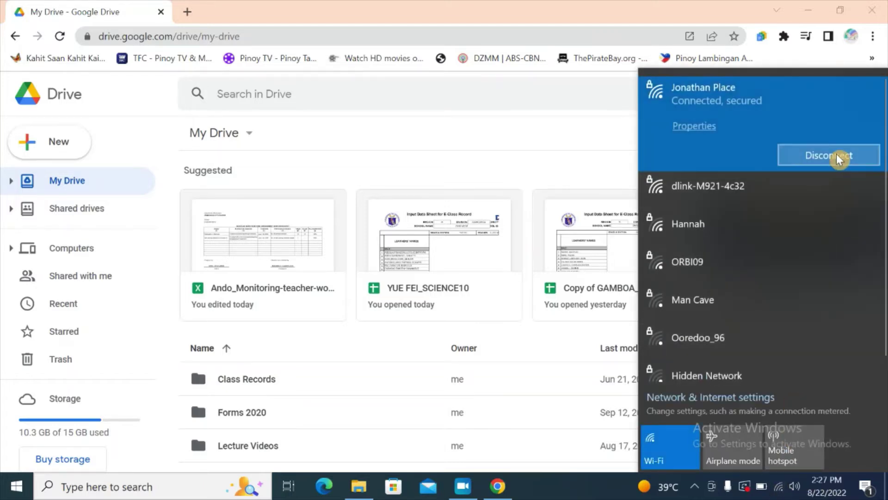
{"action": "left_click", "coordinate": [838, 157]}
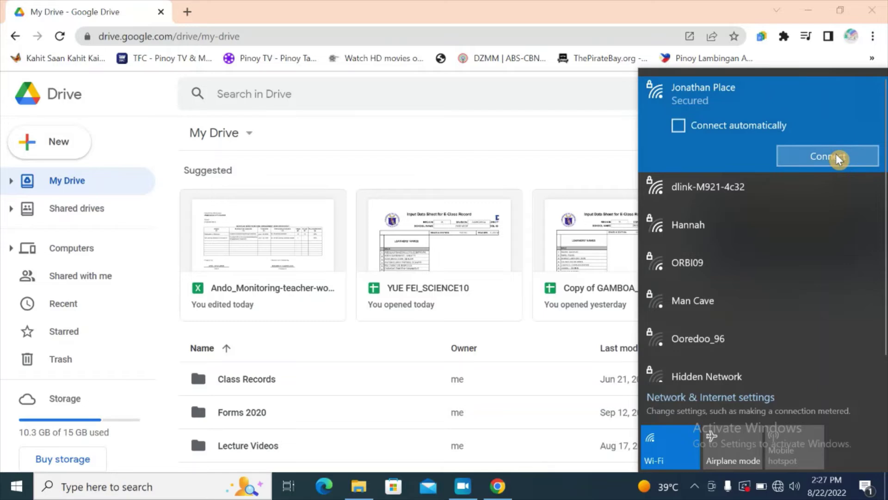
{"action": "left_click", "coordinate": [601, 173]}
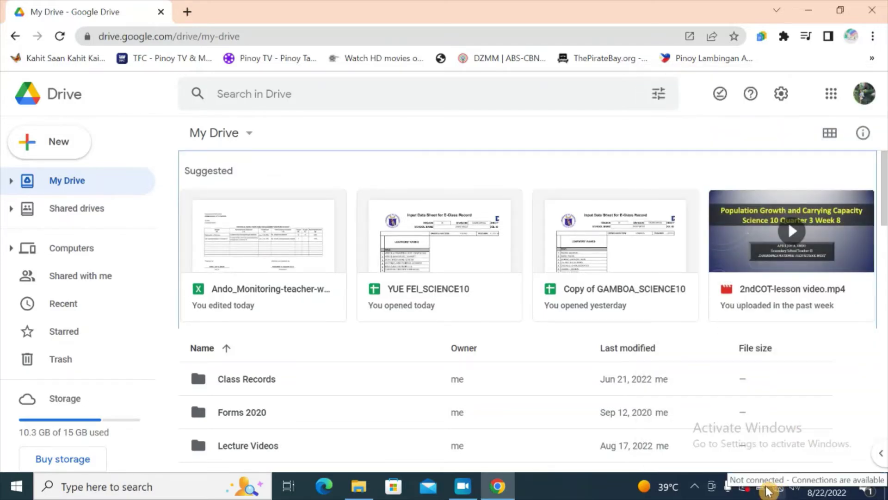
{"action": "left_click", "coordinate": [187, 12]}
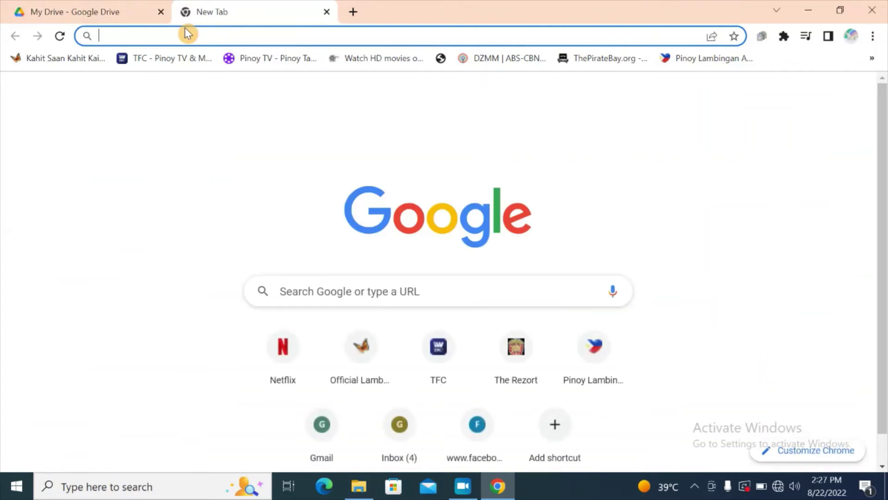
{"action": "left_click", "coordinate": [288, 370]}
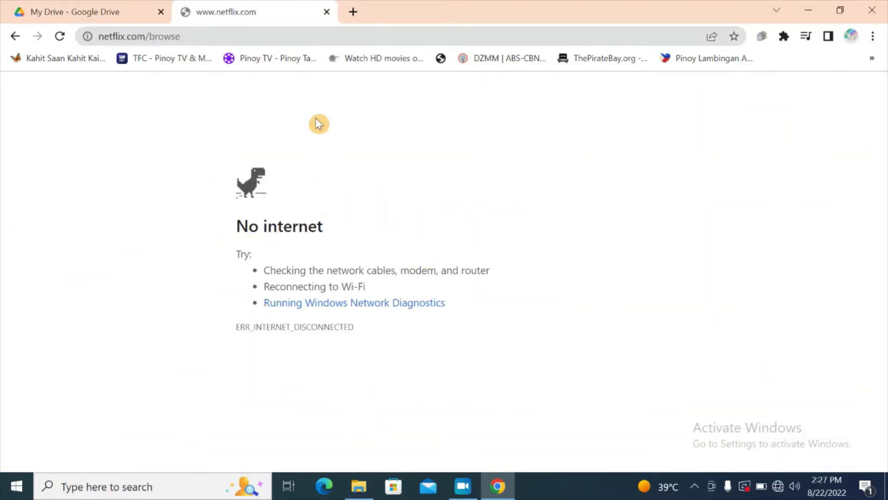
{"action": "left_click", "coordinate": [327, 11]}
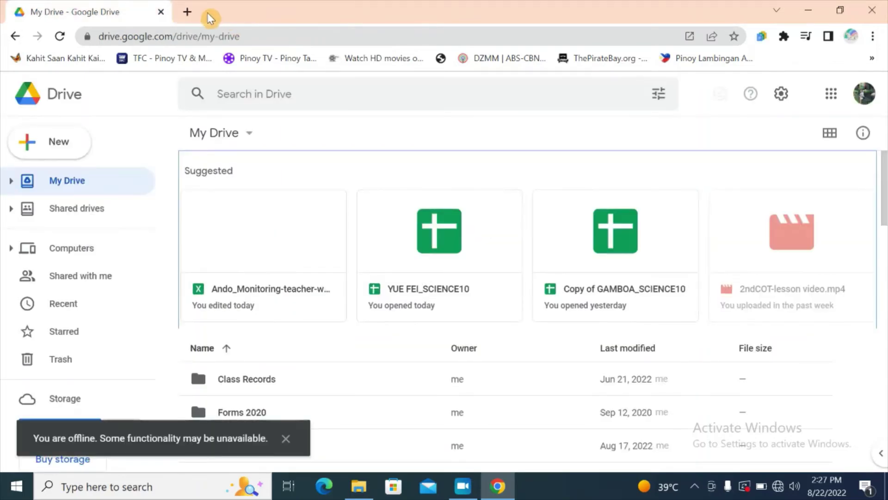
Step: Close the old My Drive tab and load drive.google.com in a fresh tab
{"action": "left_click", "coordinate": [189, 12]}
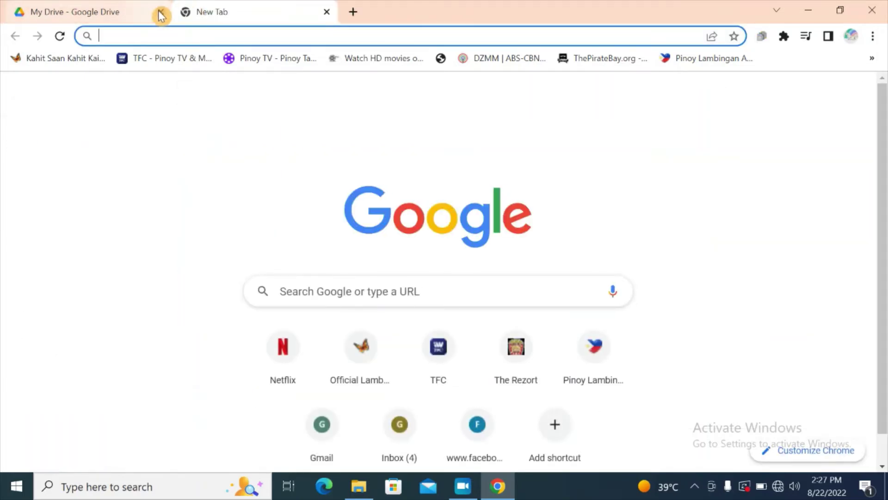
{"action": "left_click", "coordinate": [161, 17]}
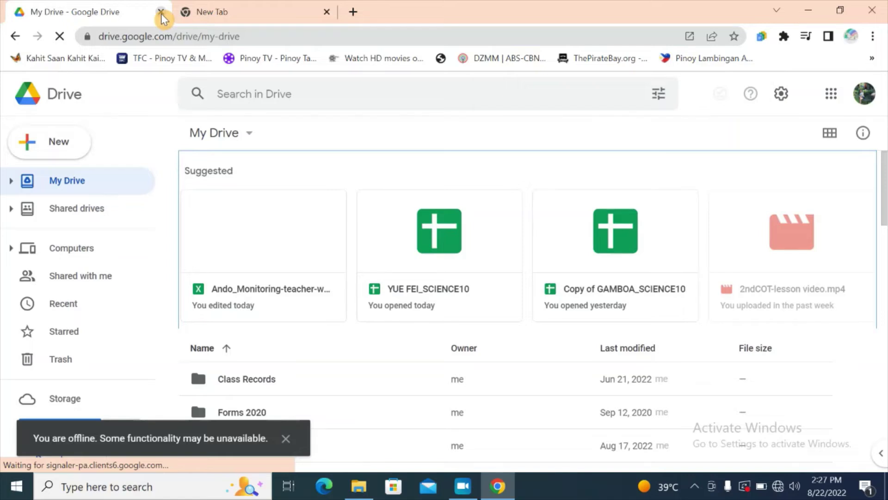
{"action": "left_click", "coordinate": [161, 14]}
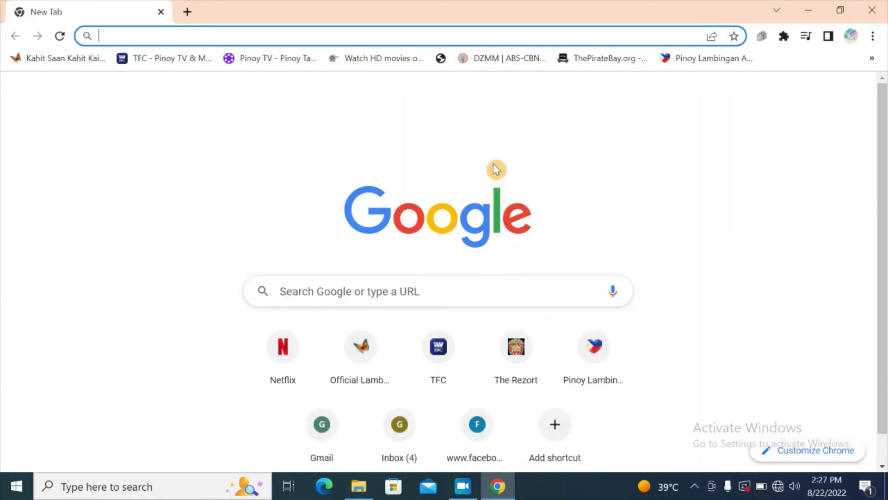
{"action": "type", "text": "drive."}
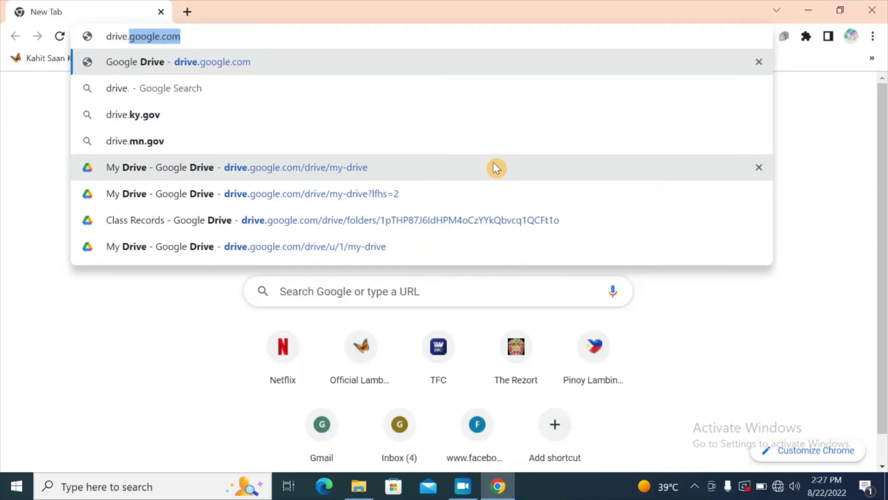
{"action": "key", "text": "Return"}
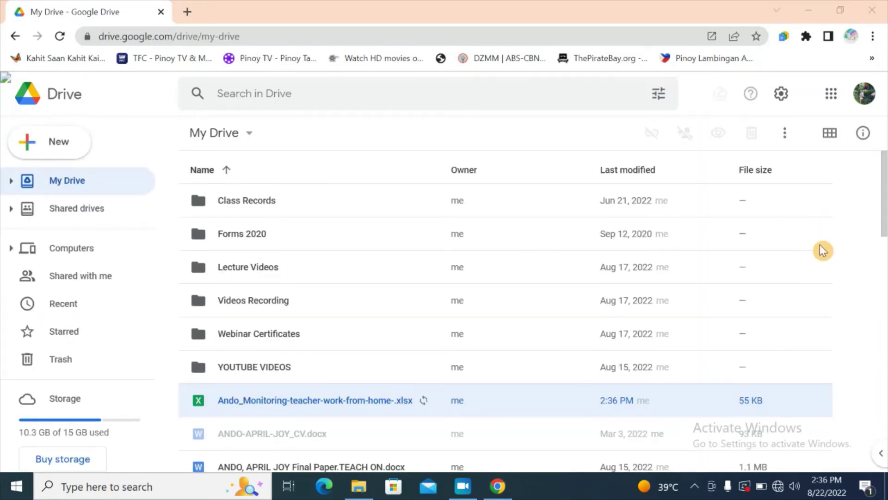
Step: Open the teacher work-from-home monitoring .xlsx from My Drive while offline
{"action": "scroll", "coordinate": [823, 250], "scroll_direction": "down", "scroll_amount": 4}
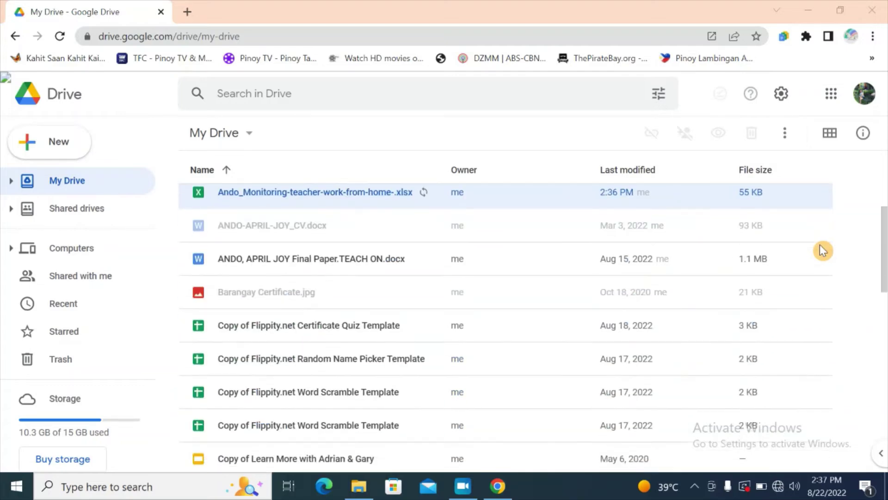
{"action": "scroll", "coordinate": [822, 251], "scroll_direction": "down", "scroll_amount": 3}
{"action": "scroll", "coordinate": [823, 250], "scroll_direction": "up", "scroll_amount": 6}
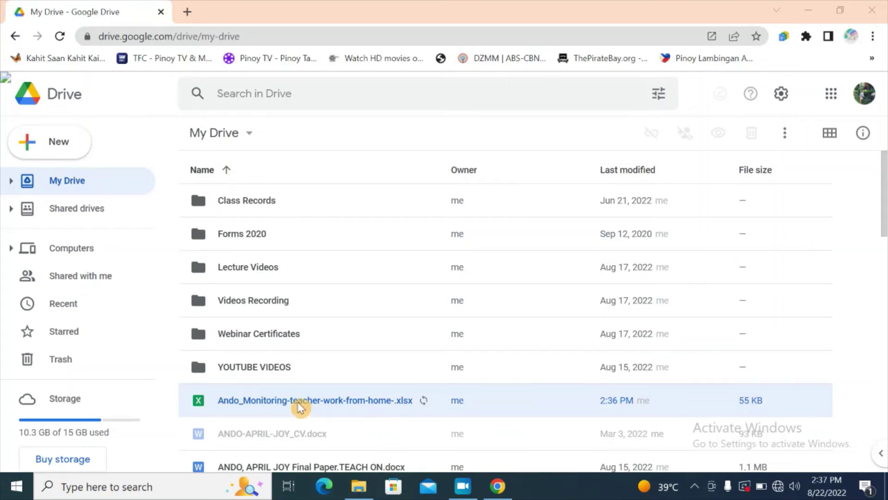
{"action": "double_click", "coordinate": [269, 402]}
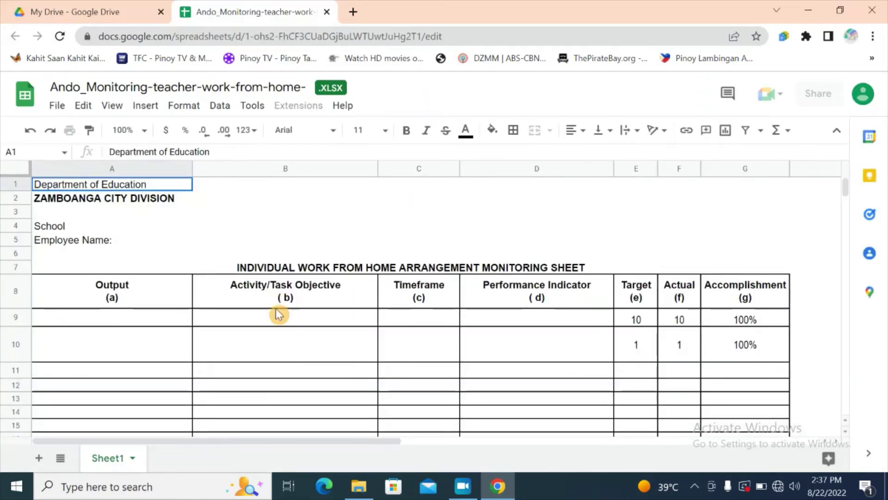
Step: Enter the employee's name in cell B5, beside Employee Name, of the monitoring sheet
{"action": "left_click", "coordinate": [270, 324]}
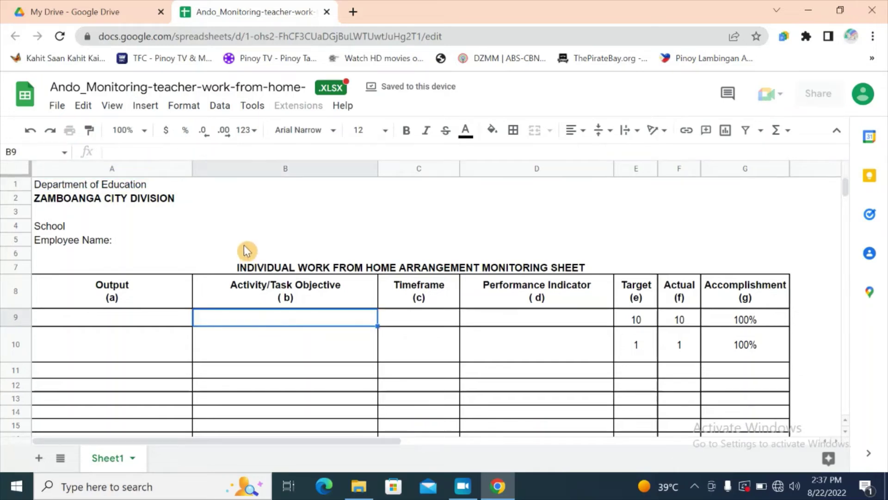
{"action": "left_click", "coordinate": [231, 240]}
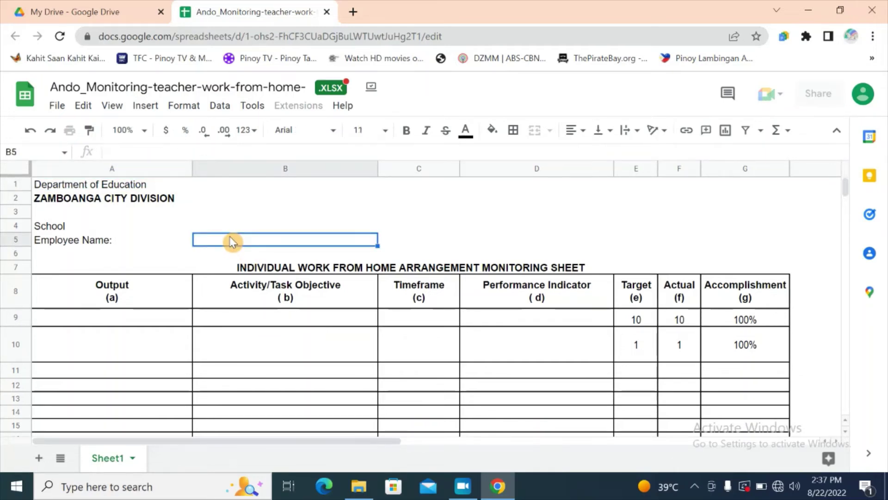
{"action": "type", "text": "APRIL"}
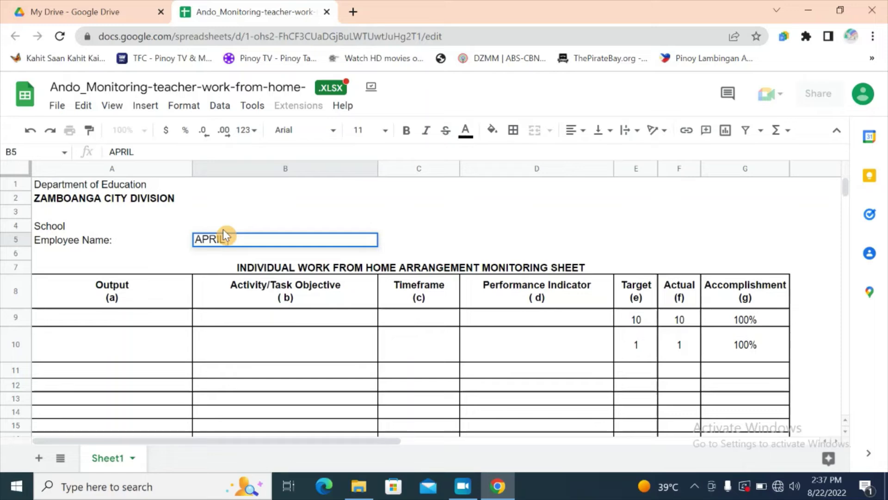
{"action": "type", "text": " JOY ANDO"}
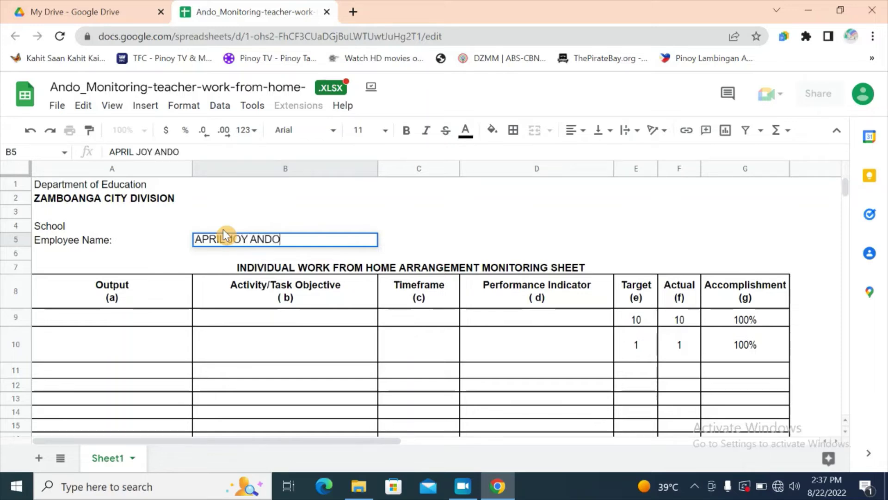
{"action": "left_click", "coordinate": [454, 227]}
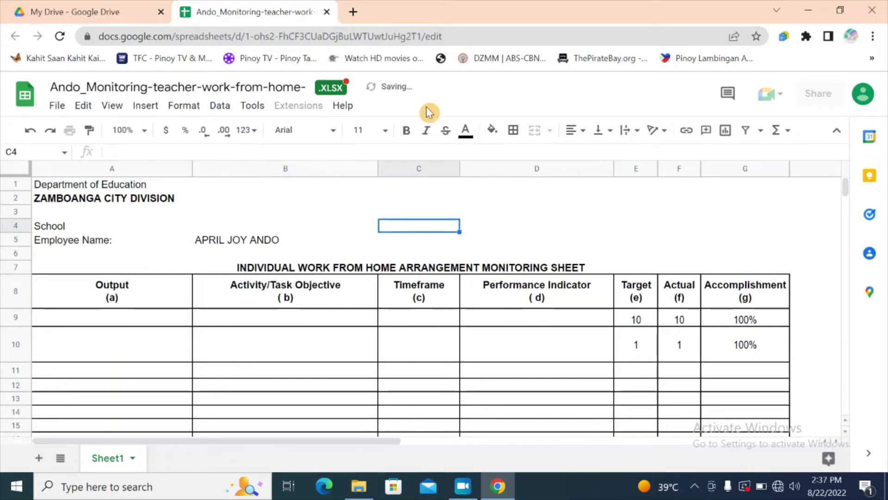
Step: Confirm the status reads 'Working offline', glance at the File menu, then close the spreadsheet
{"action": "left_click", "coordinate": [396, 93]}
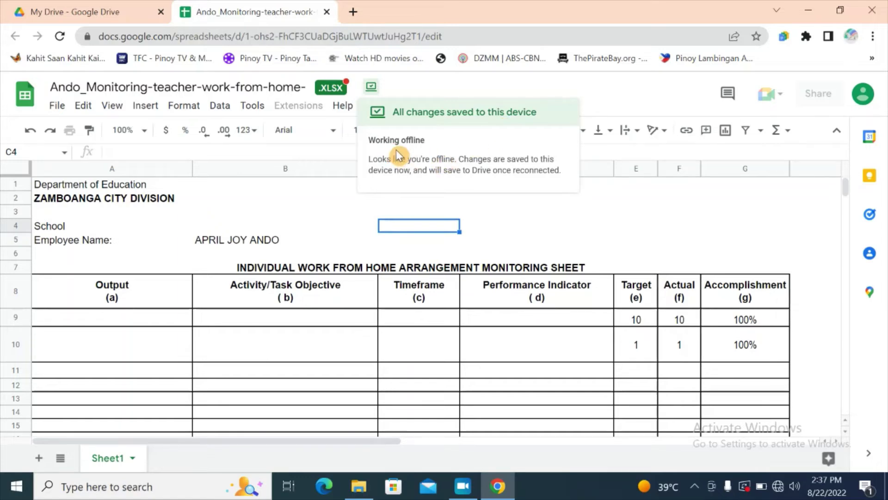
{"action": "left_click", "coordinate": [296, 198]}
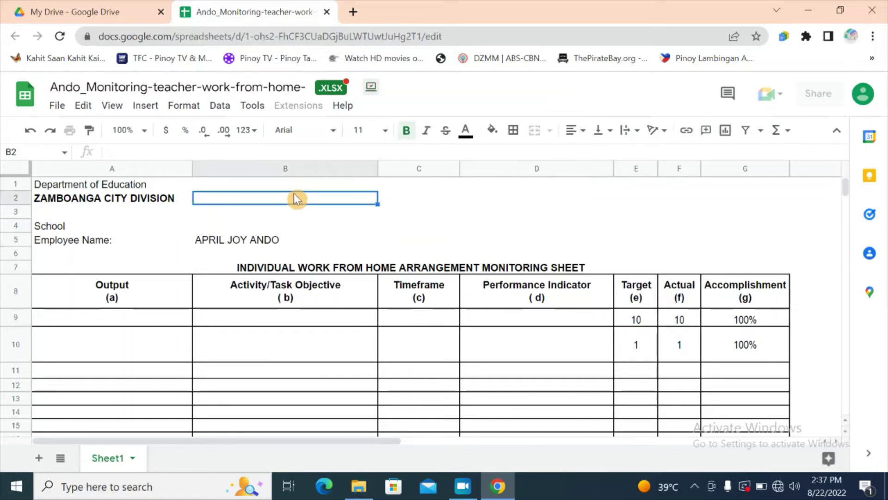
{"action": "left_click", "coordinate": [57, 106]}
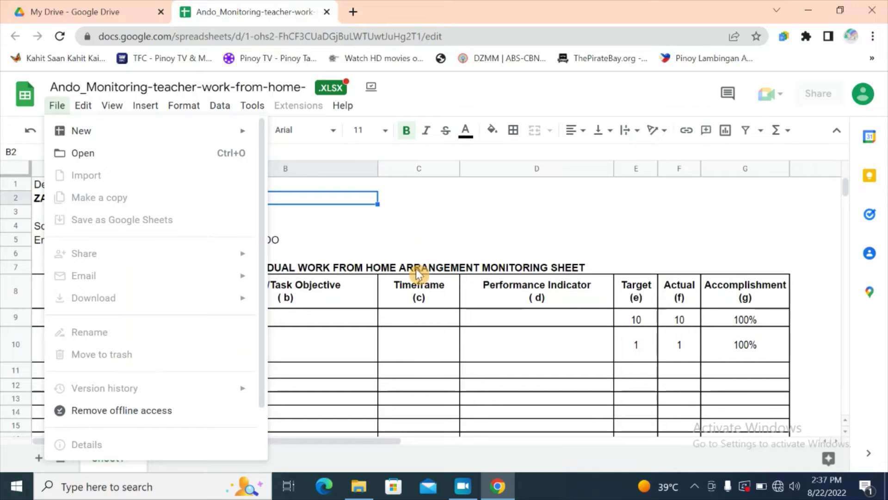
{"action": "left_click", "coordinate": [446, 231]}
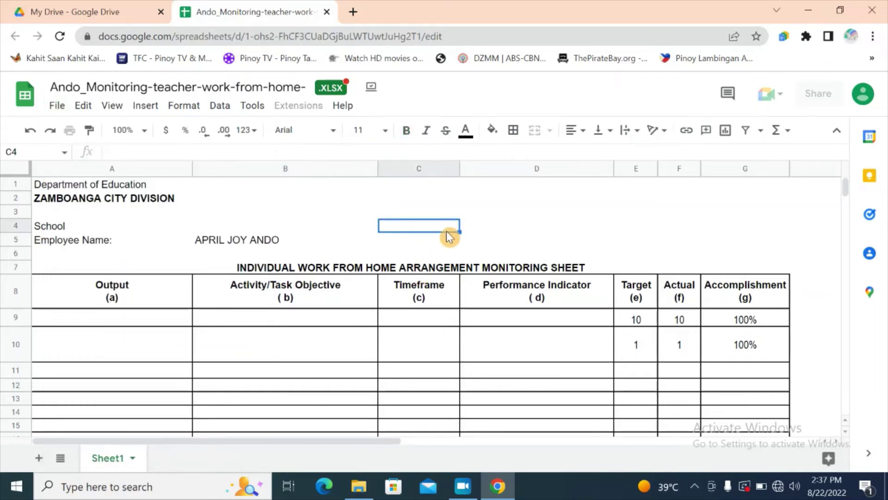
{"action": "left_click", "coordinate": [328, 12]}
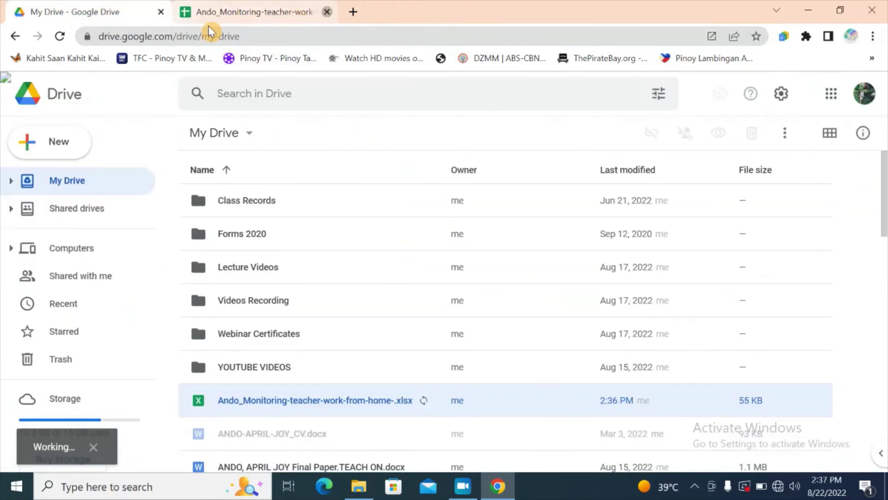
Step: Go into the Class Records folder and open CHECKLIST-2021 in Google Sheets
{"action": "double_click", "coordinate": [330, 212]}
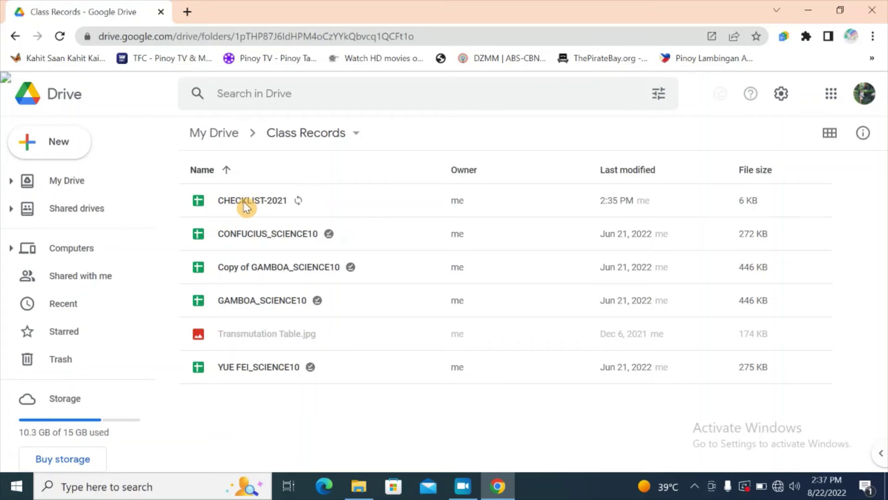
{"action": "left_click", "coordinate": [300, 205]}
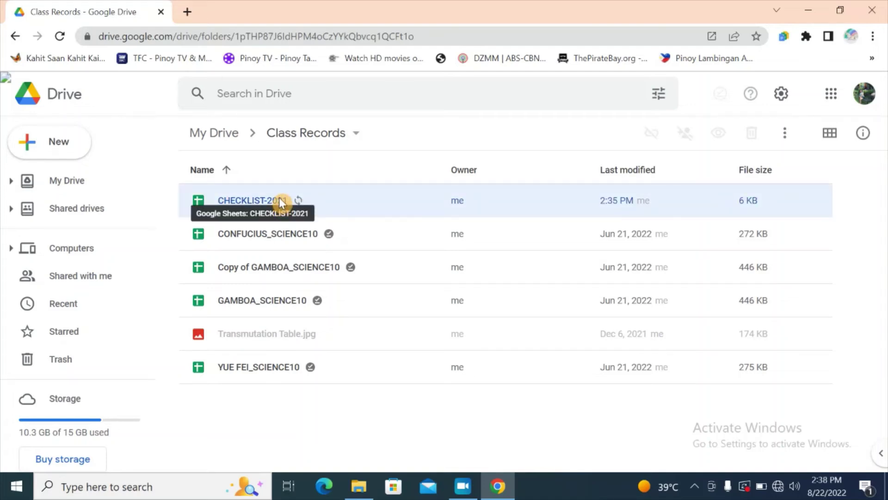
{"action": "double_click", "coordinate": [280, 199]}
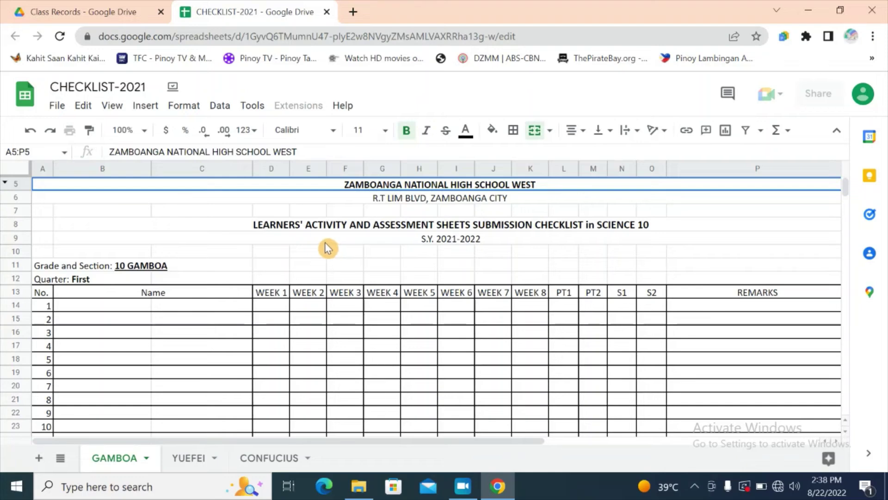
Step: Check CHECKLIST-2021's offline save message, dismiss it, and return to the Class Records Drive tab
{"action": "left_click", "coordinate": [173, 91]}
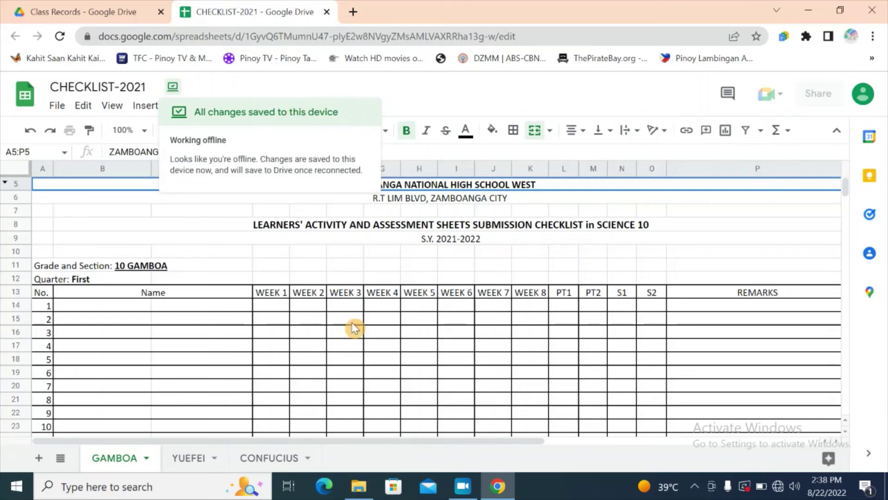
{"action": "left_click", "coordinate": [361, 348]}
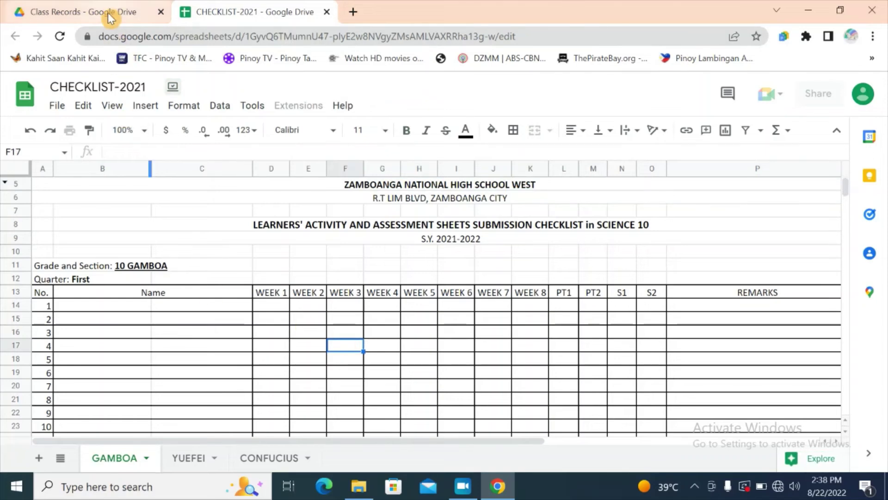
{"action": "left_click", "coordinate": [133, 196]}
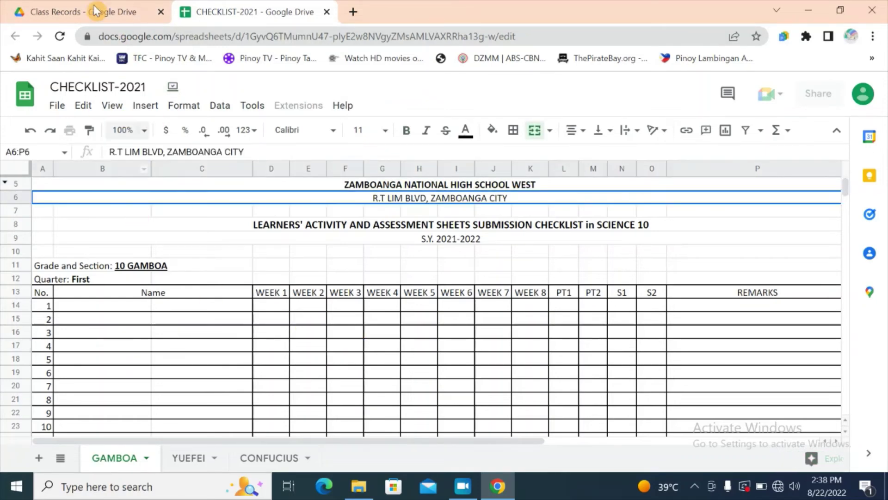
{"action": "left_click", "coordinate": [100, 11]}
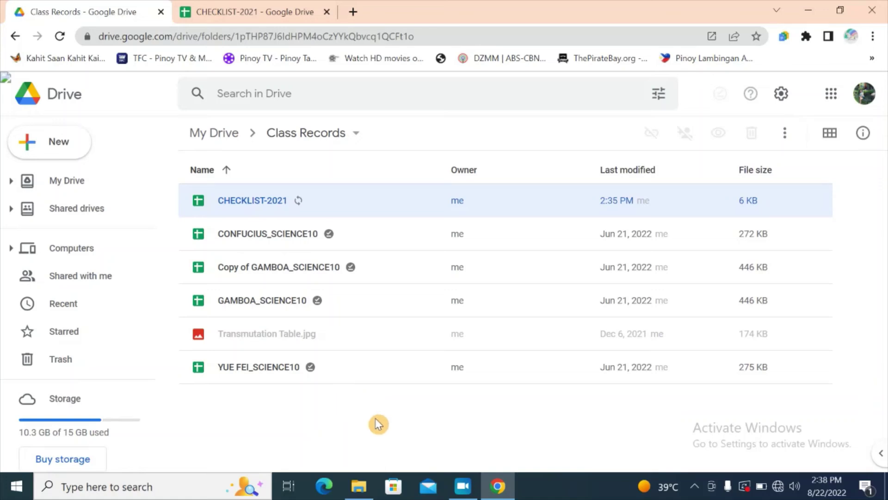
Step: Return to My Drive, view the settings gear menu, then bring up the File Explorer Documents window
{"action": "left_click", "coordinate": [221, 133]}
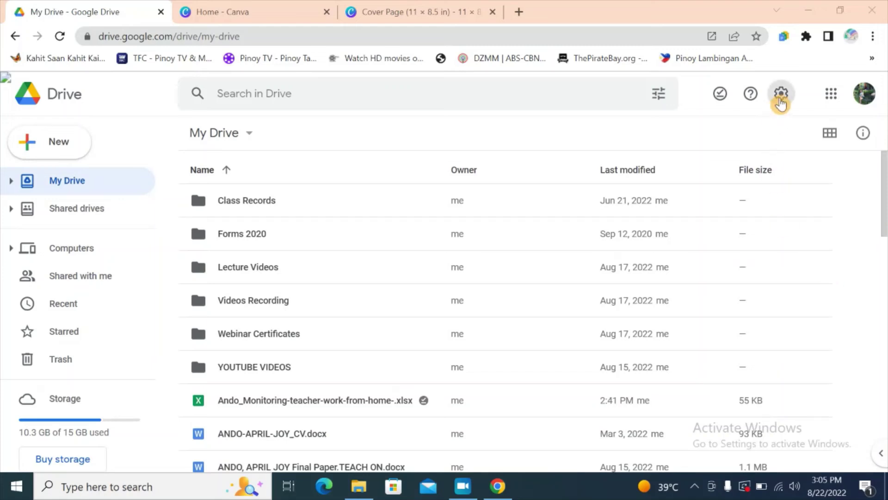
{"action": "left_click", "coordinate": [781, 99]}
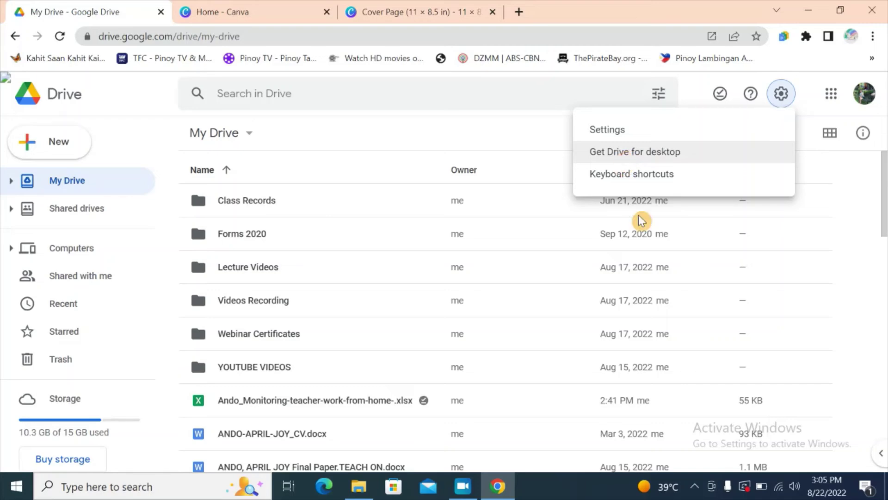
{"action": "left_click", "coordinate": [358, 493]}
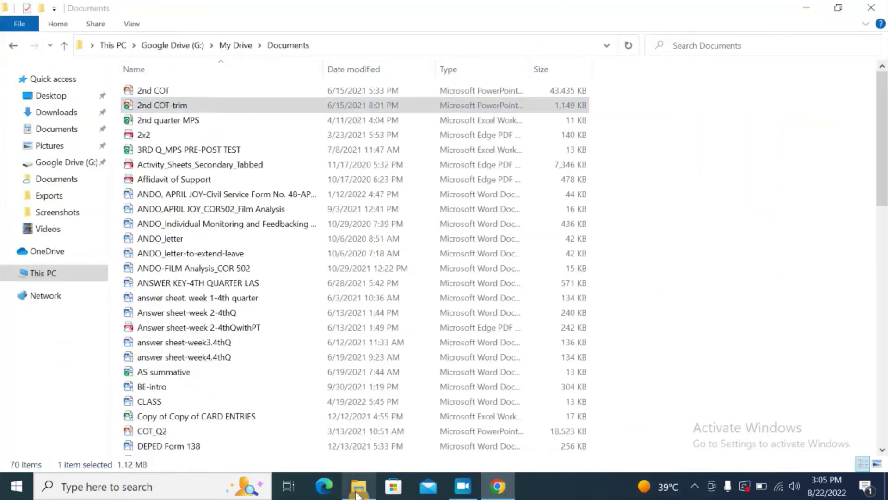
{"action": "left_click", "coordinate": [48, 164]}
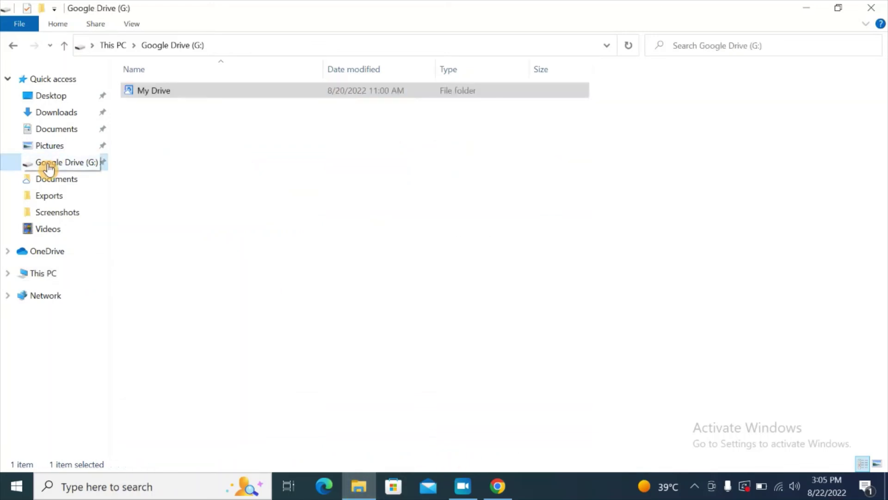
{"action": "double_click", "coordinate": [226, 94]}
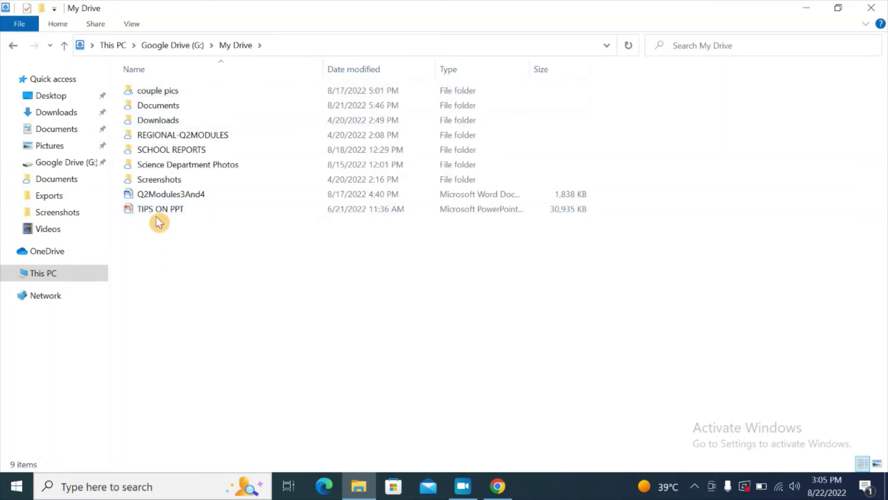
{"action": "double_click", "coordinate": [193, 109]}
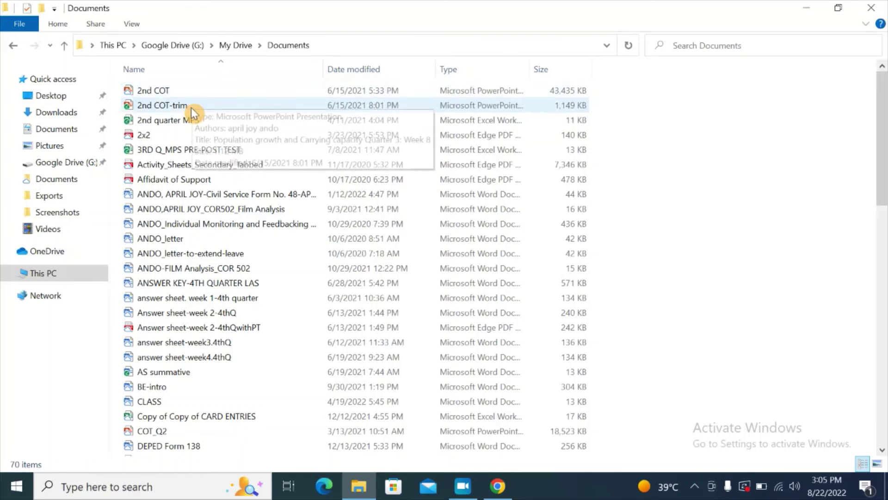
{"action": "left_click", "coordinate": [191, 111]}
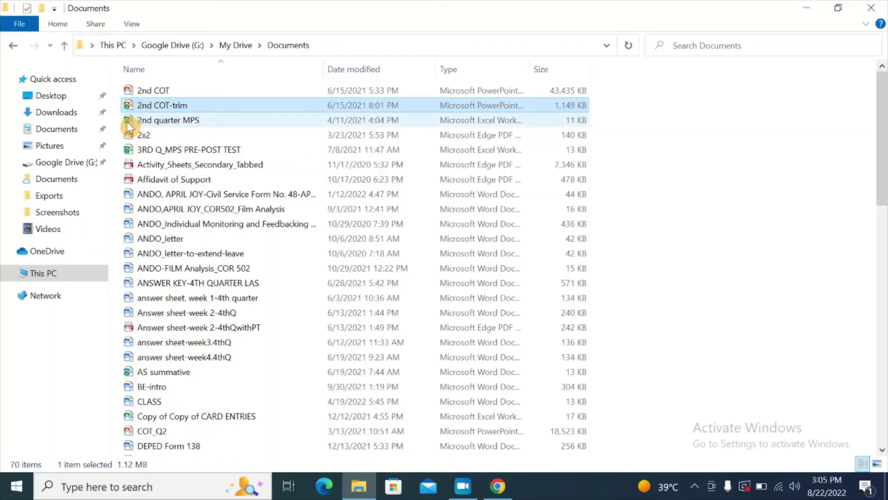
{"action": "left_click", "coordinate": [134, 152]}
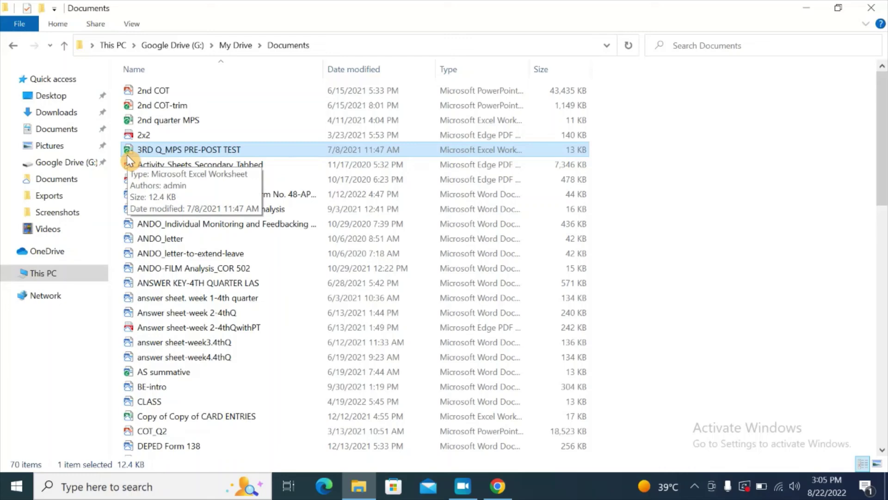
Step: Confirm the 2nd quarter MPS workbook is set to Available offline
{"action": "left_click", "coordinate": [153, 124]}
{"action": "right_click", "coordinate": [157, 127]}
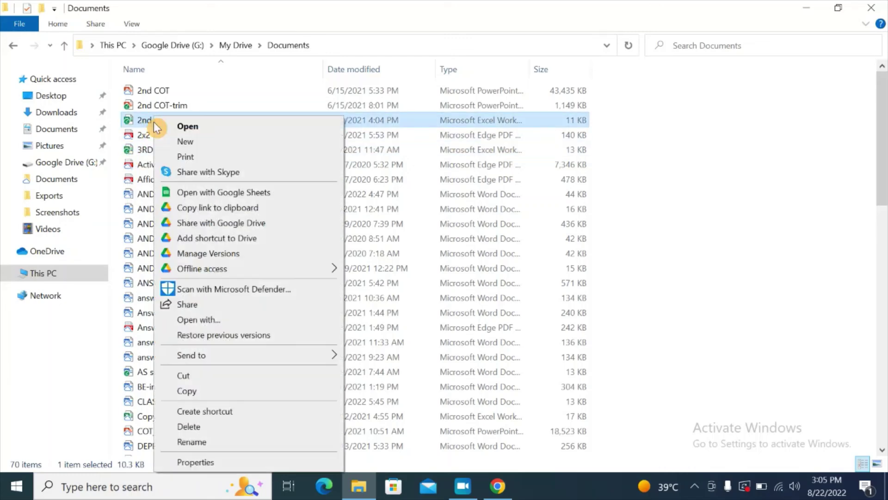
{"action": "mouse_move", "coordinate": [195, 273]}
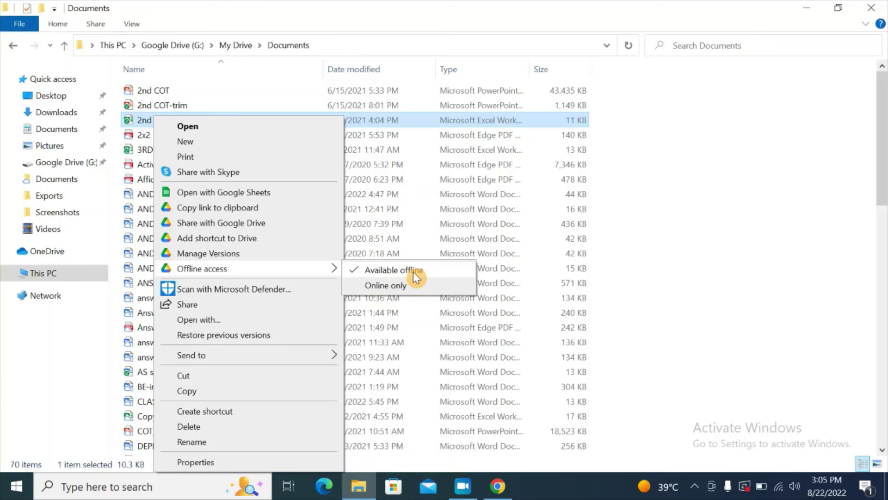
{"action": "left_click", "coordinate": [700, 259]}
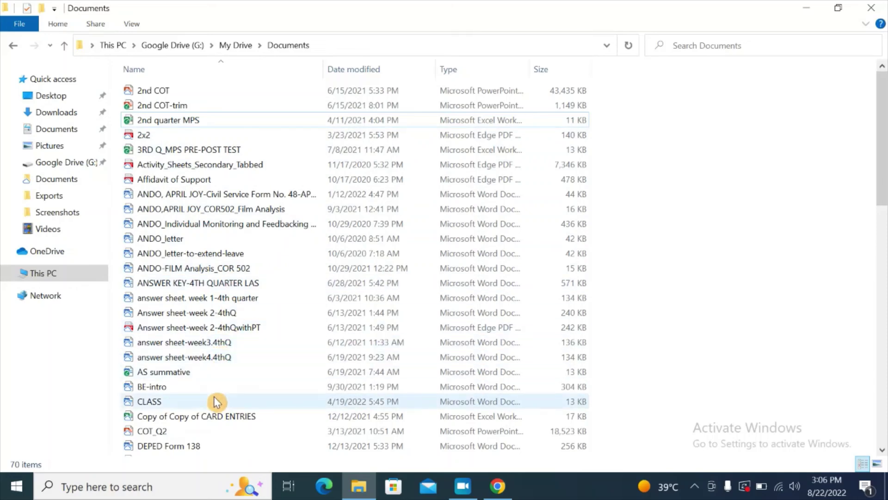
Step: Set ANSWER KEY-4TH QUARTER LAS to Available offline and recheck its Offline access setting
{"action": "scroll", "coordinate": [217, 402], "scroll_direction": "down", "scroll_amount": 1}
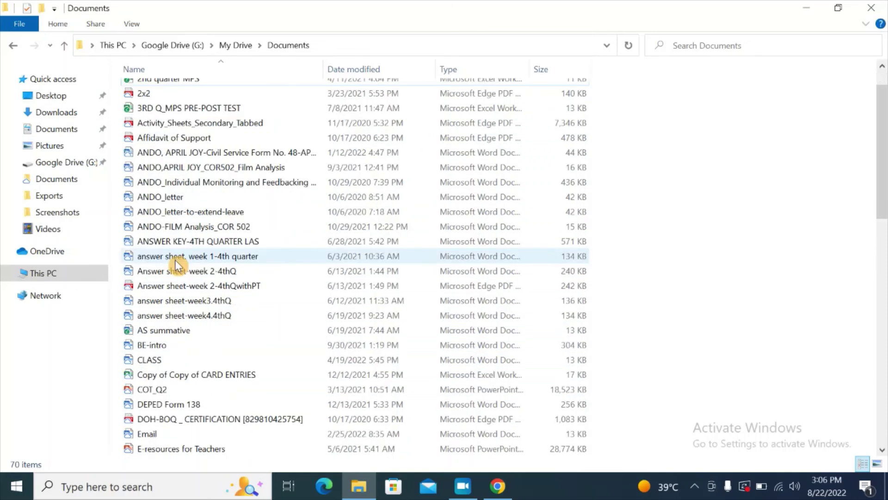
{"action": "left_click", "coordinate": [187, 243]}
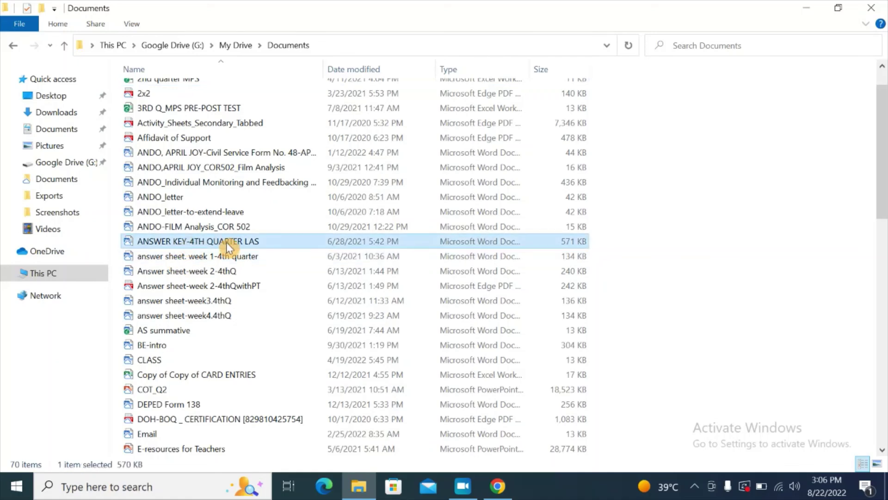
{"action": "right_click", "coordinate": [257, 245]}
{"action": "mouse_move", "coordinate": [318, 274]}
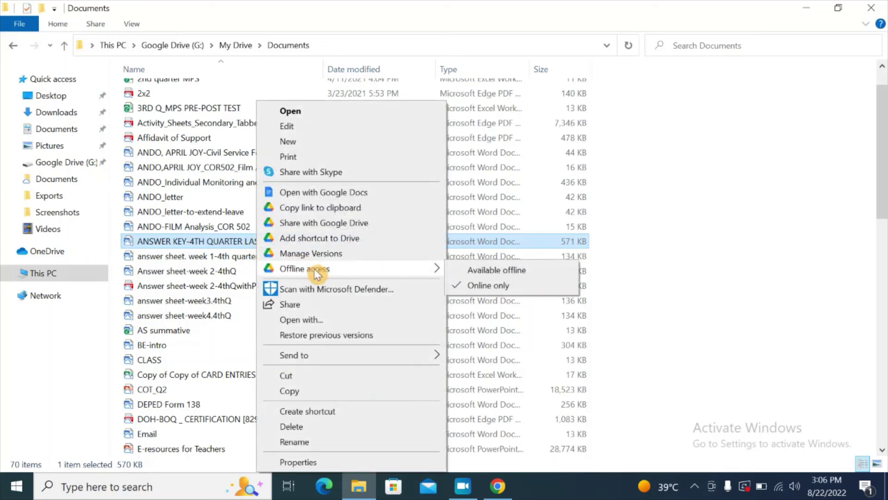
{"action": "left_click", "coordinate": [497, 272]}
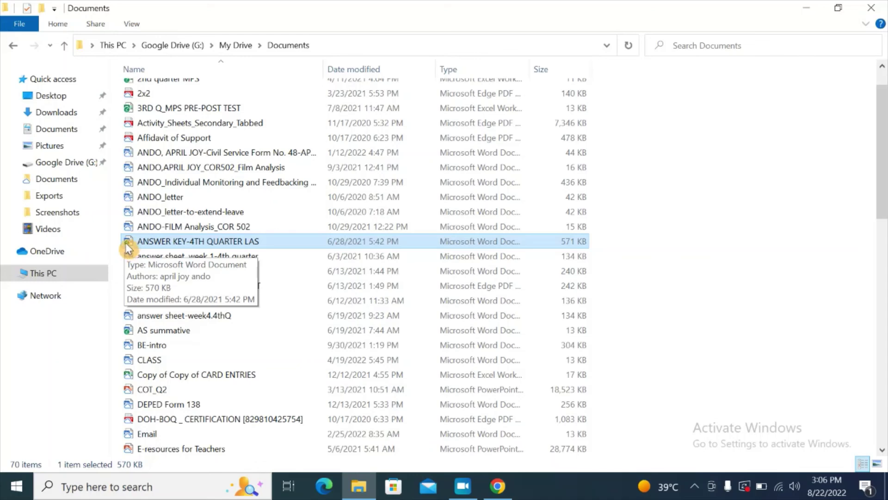
{"action": "right_click", "coordinate": [147, 241]}
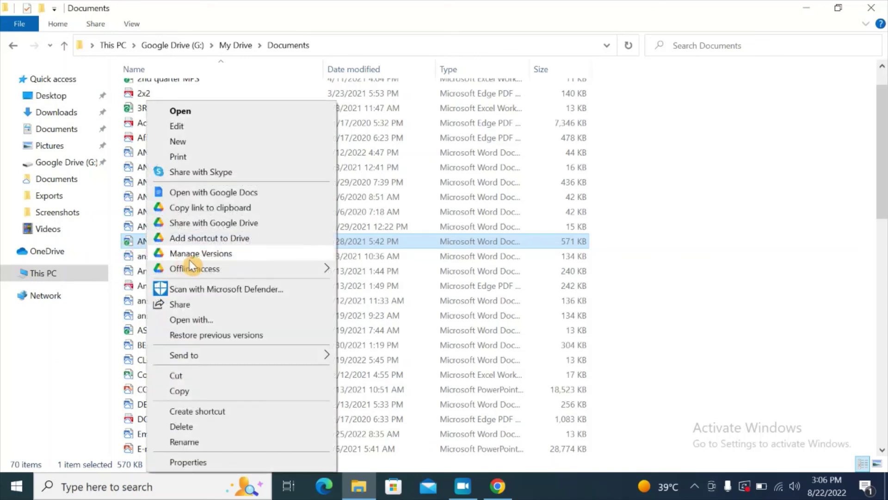